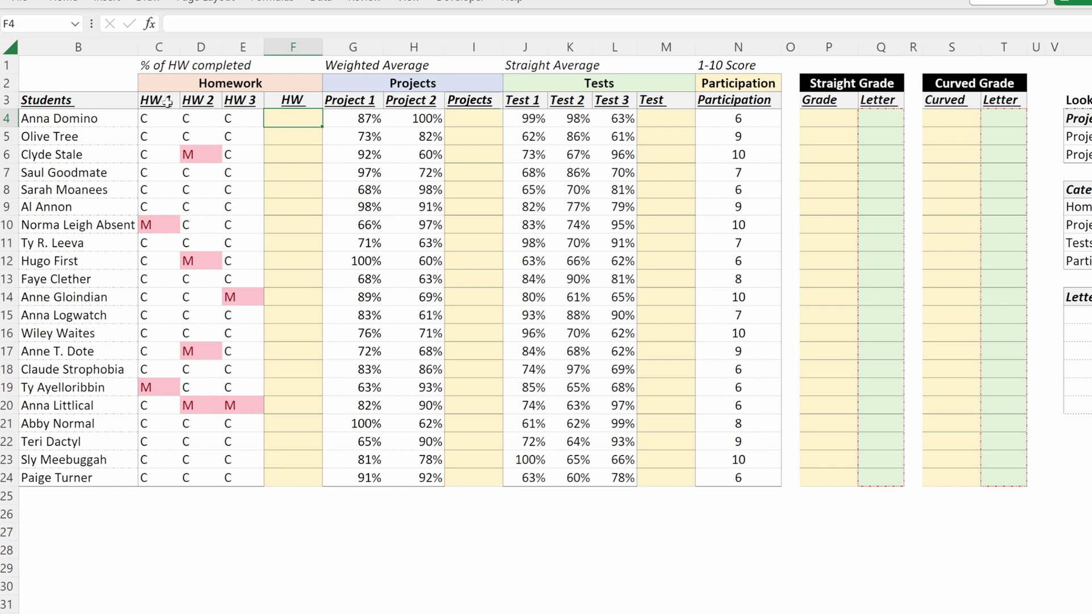
- Point out the Projects, Tests, Participation, Grade and Curved sections of the sheet
{"action": "left_click", "coordinate": [380, 91]}
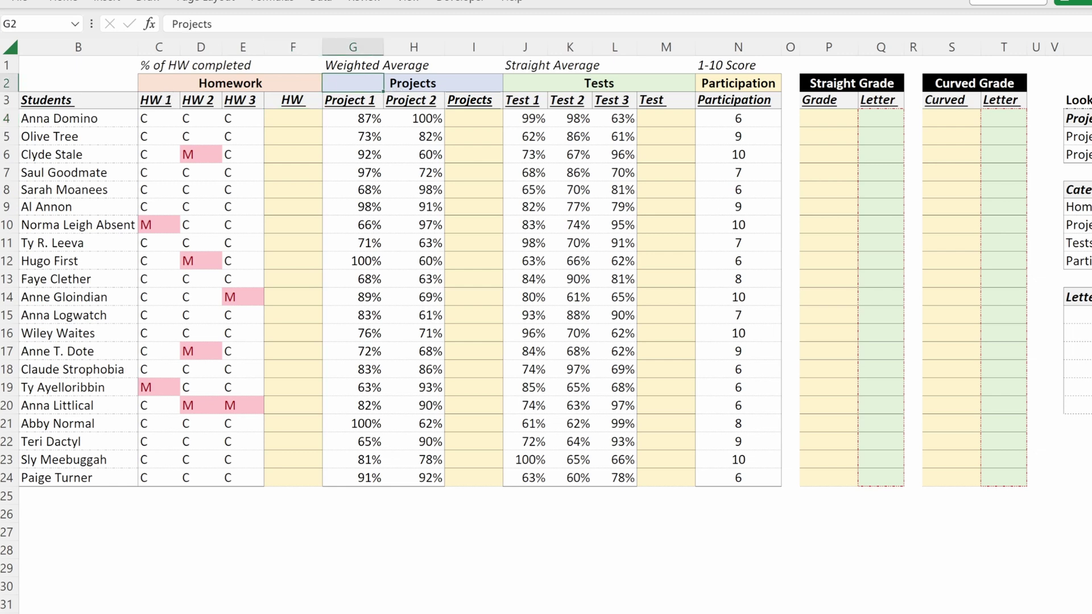
{"action": "left_click", "coordinate": [512, 88]}
{"action": "left_click", "coordinate": [778, 84]}
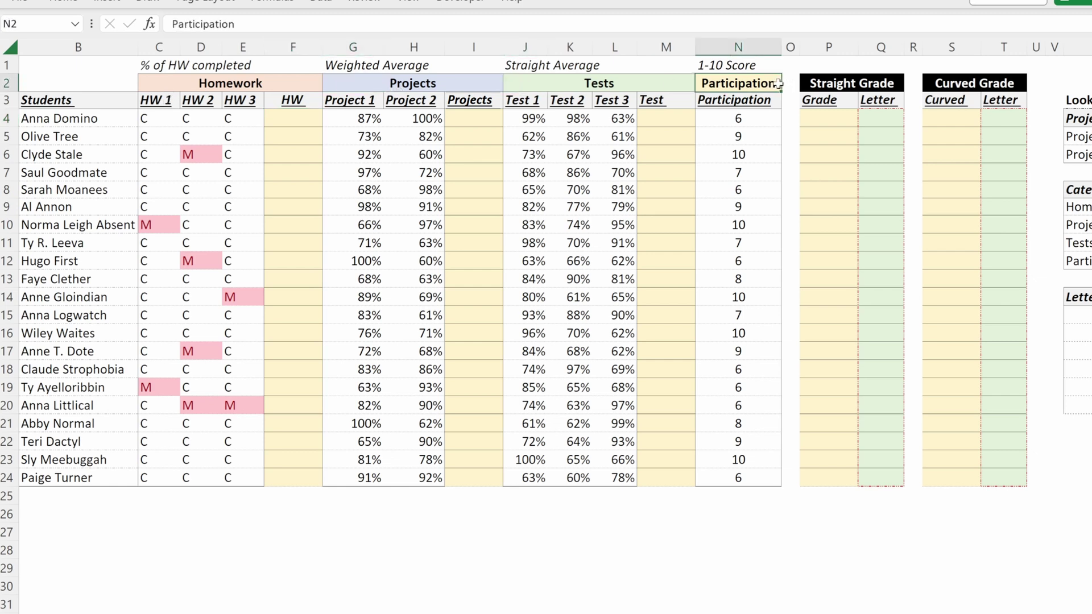
{"action": "left_click", "coordinate": [819, 100]}
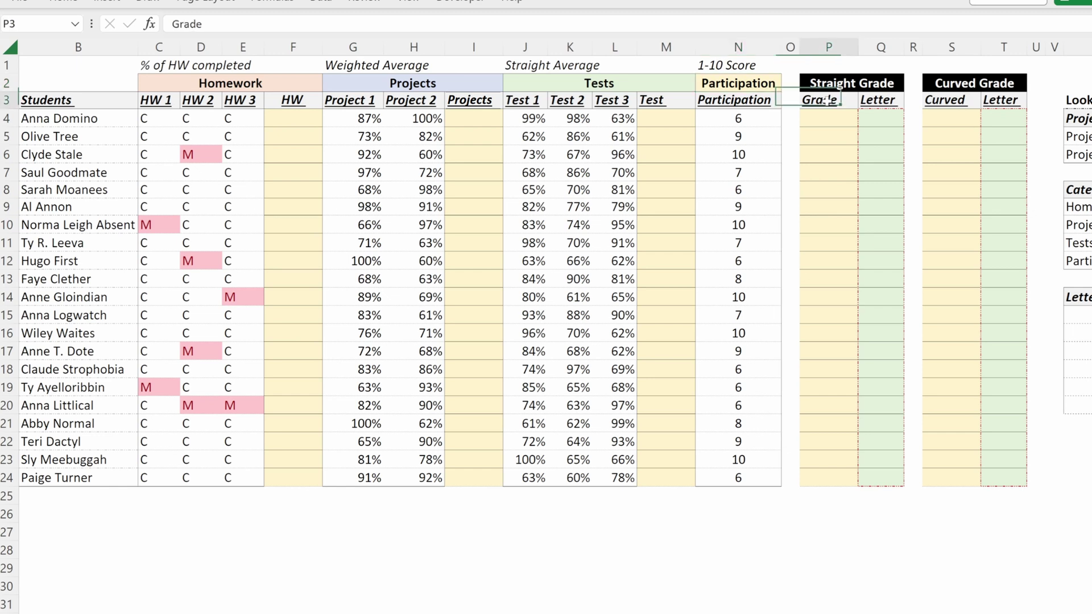
{"action": "left_click", "coordinate": [961, 102]}
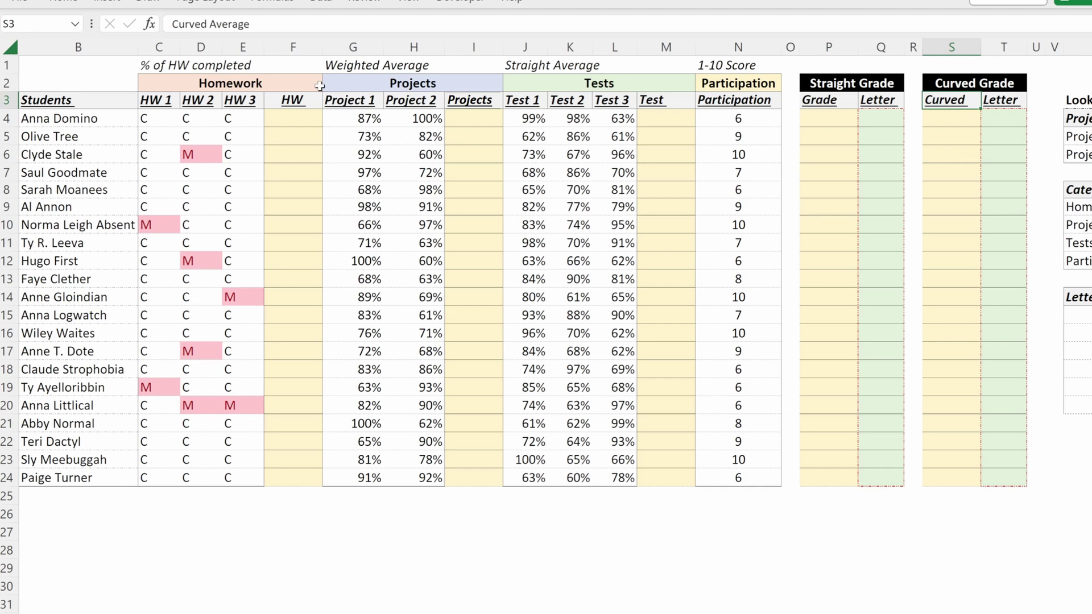
- Enter =COUNTIFS(C4:E4,"C") in F4 for every student
{"action": "left_click", "coordinate": [293, 116]}
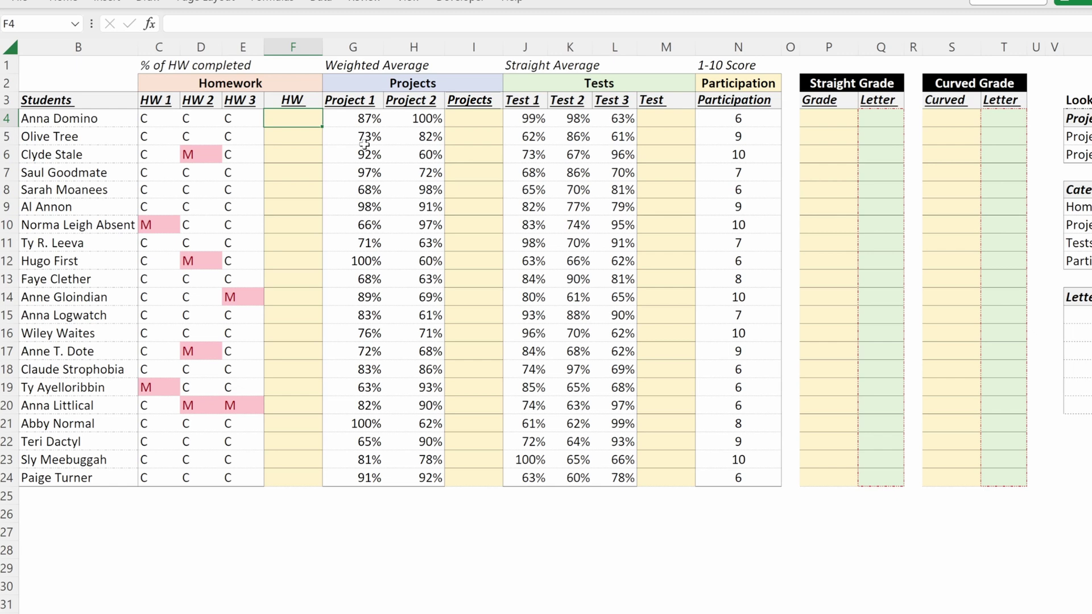
{"action": "type", "text": "=countifs("}
{"action": "key", "text": "Left"}
{"action": "key", "text": "shift+Left"}
{"action": "key", "text": "shift+Left"}
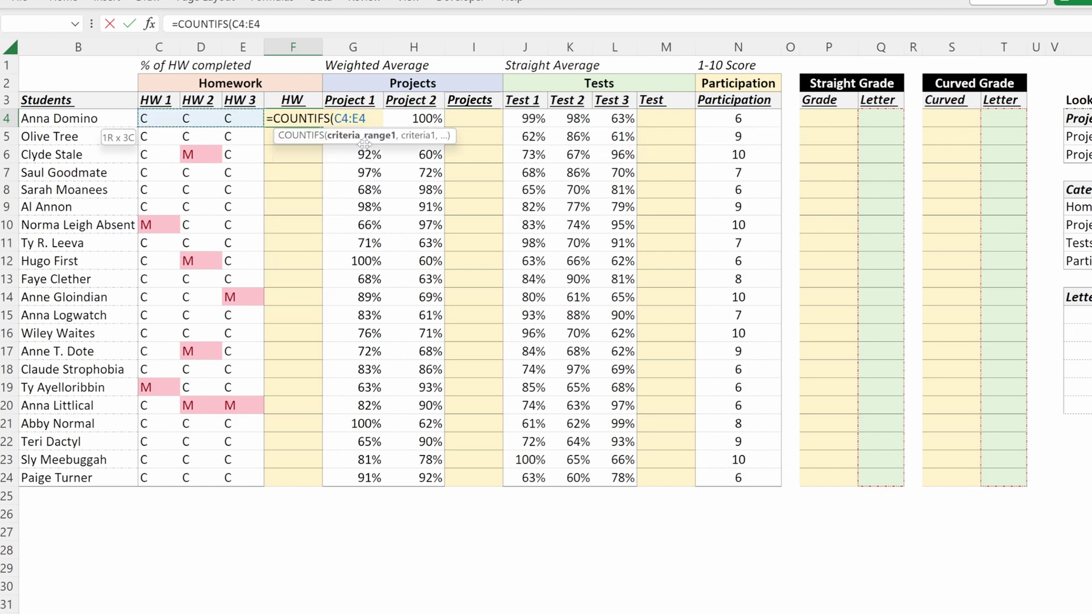
{"action": "type", "text": ","}
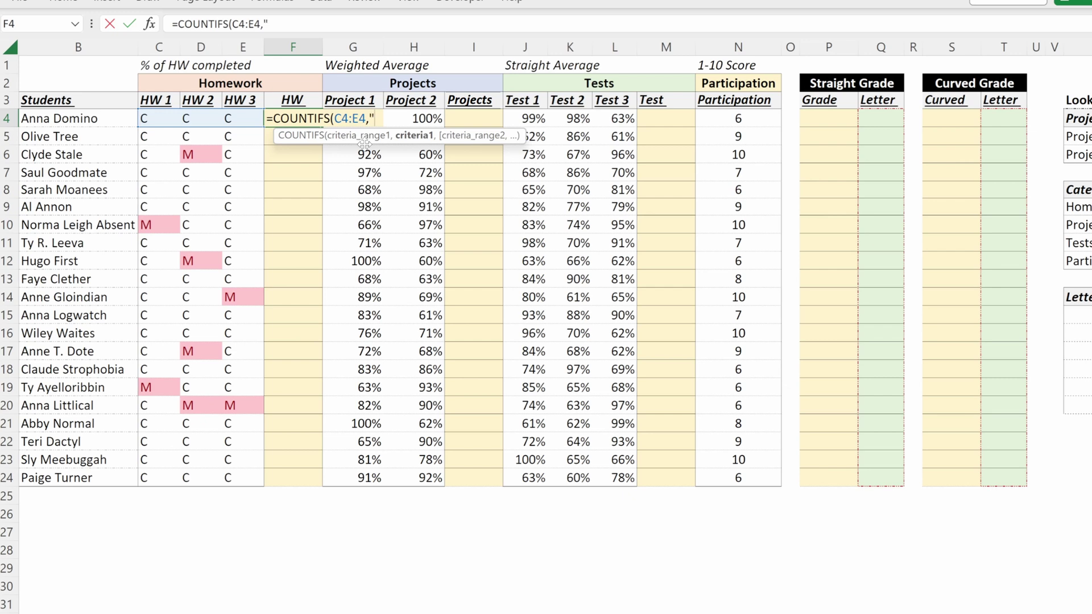
{"action": "type", "text": "\"C\""}
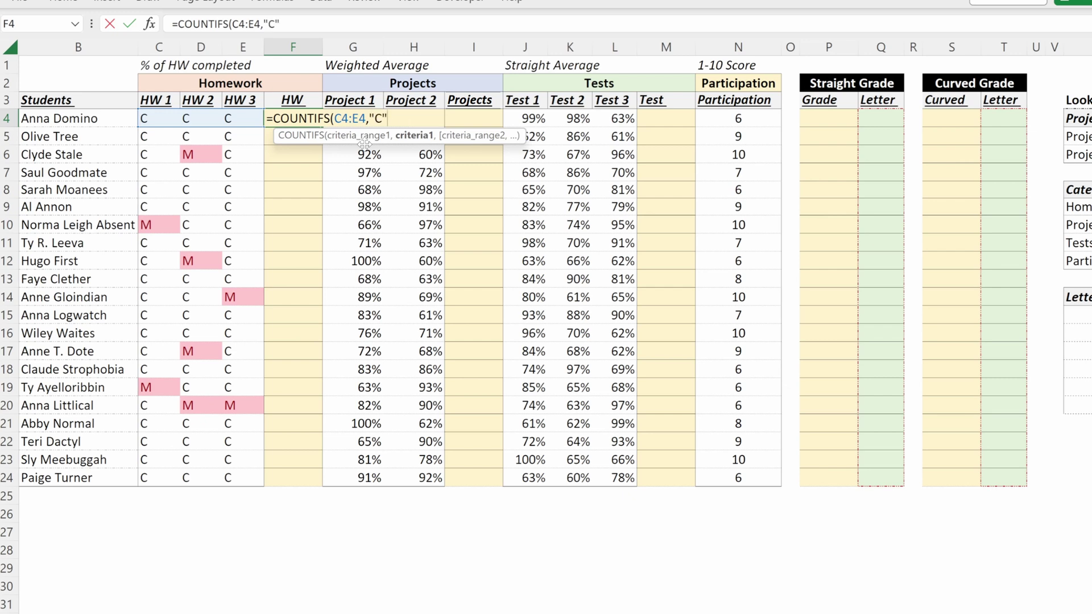
{"action": "key", "text": "ctrl+Return"}
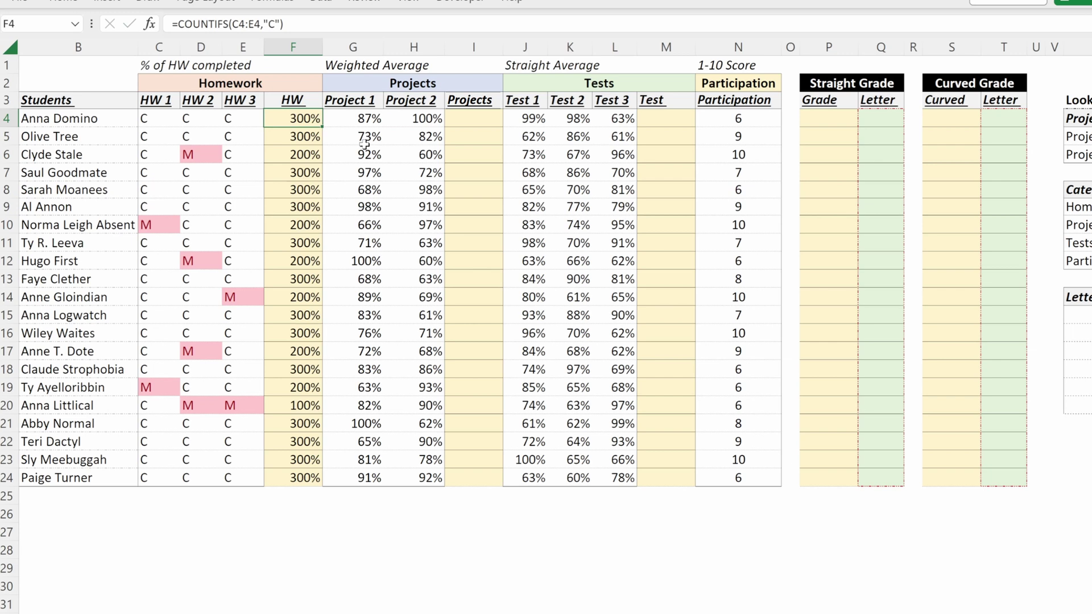
- Inspect the COUNTIFS formula in lower rows, then return to F4
{"action": "key", "text": "Down"}
{"action": "key", "text": "Down"}
{"action": "key", "text": "F2"}
{"action": "key", "text": "Return"}
{"action": "key", "text": "F2"}
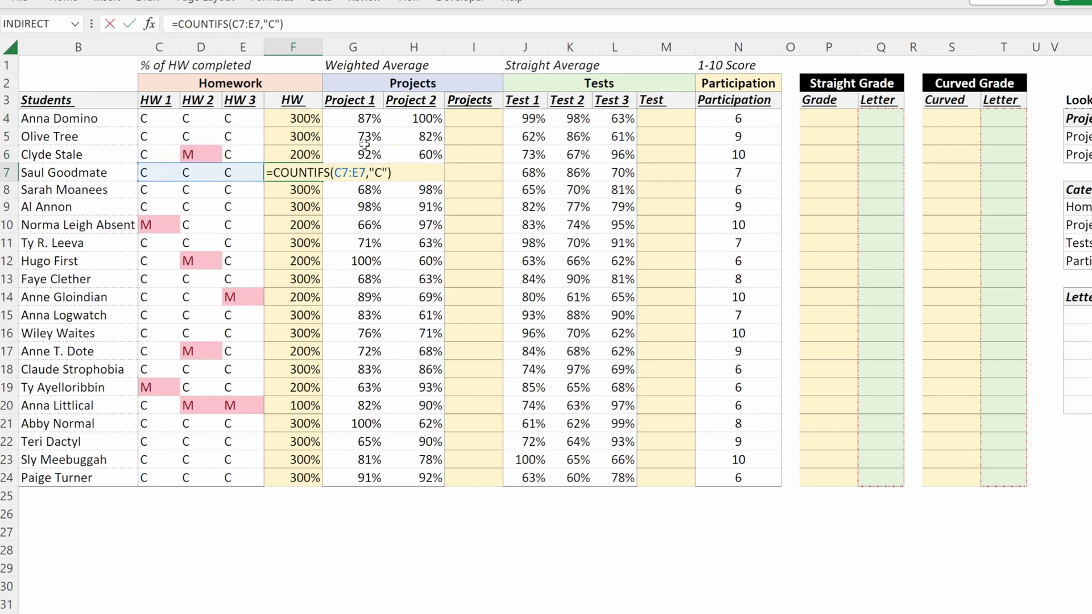
{"action": "key", "text": "Escape"}
{"action": "key", "text": "Up"}
{"action": "key", "text": "F2"}
{"action": "key", "text": "Escape"}
{"action": "key", "text": "Up"}
{"action": "key", "text": "Up"}
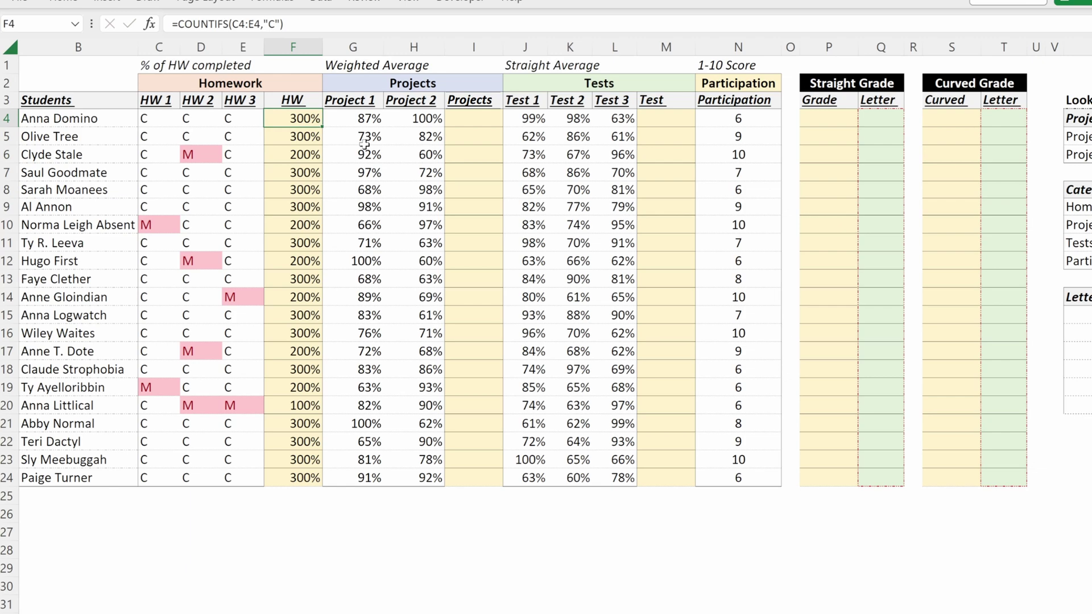
- Divide F4's count by COUNTA(C4:E4) to get the homework completion percentage
{"action": "key", "text": "F2"}
{"action": "type", "text": "/counta"}
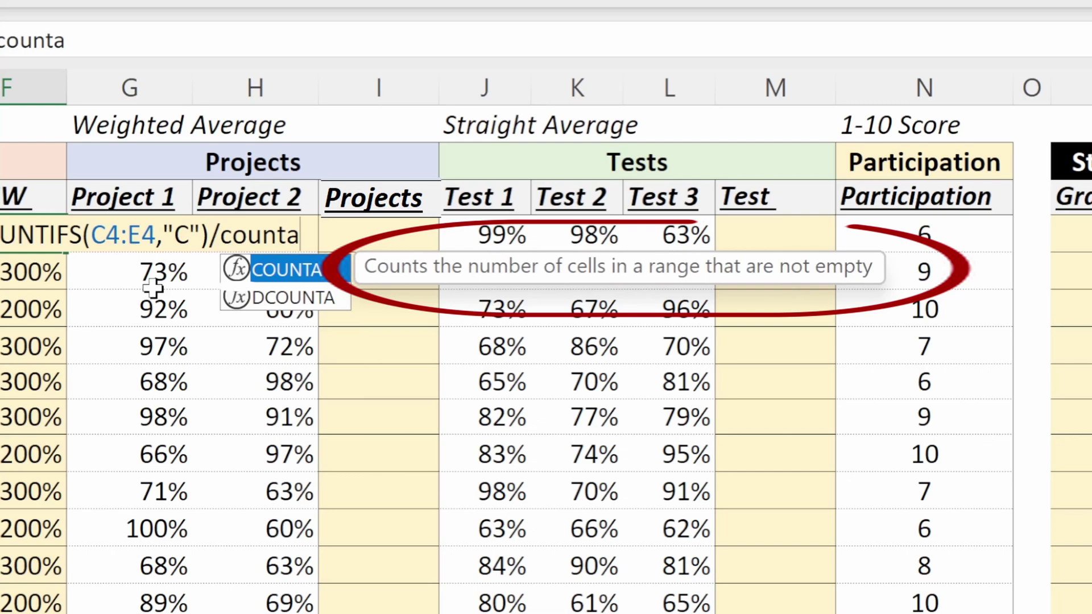
{"action": "key", "text": "Tab"}
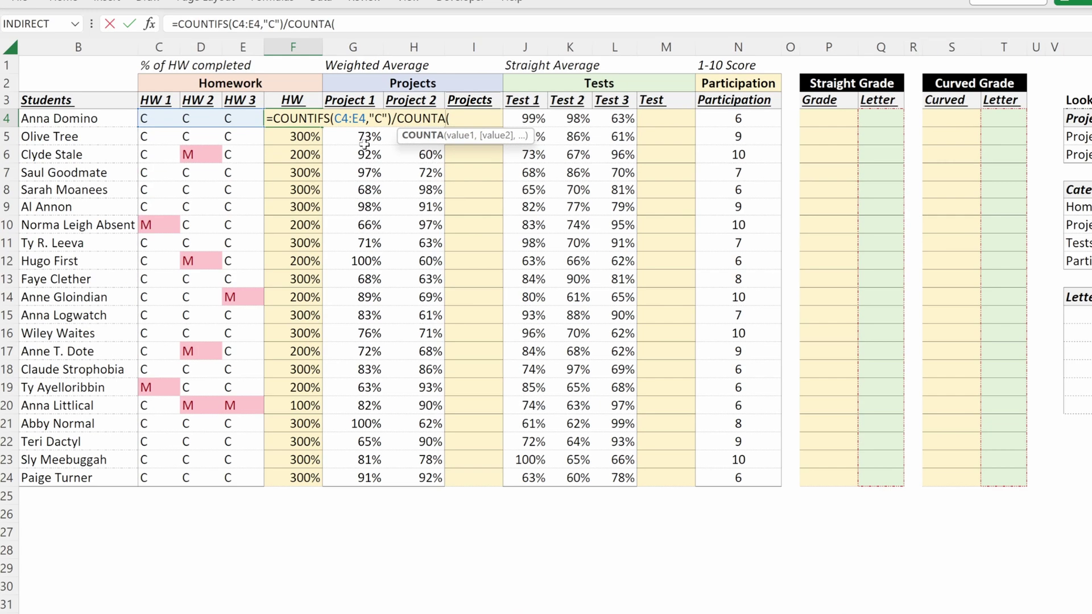
{"action": "left_click_drag", "start_coordinate": [144, 118], "coordinate": [228, 118]}
{"action": "key", "text": "Return"}
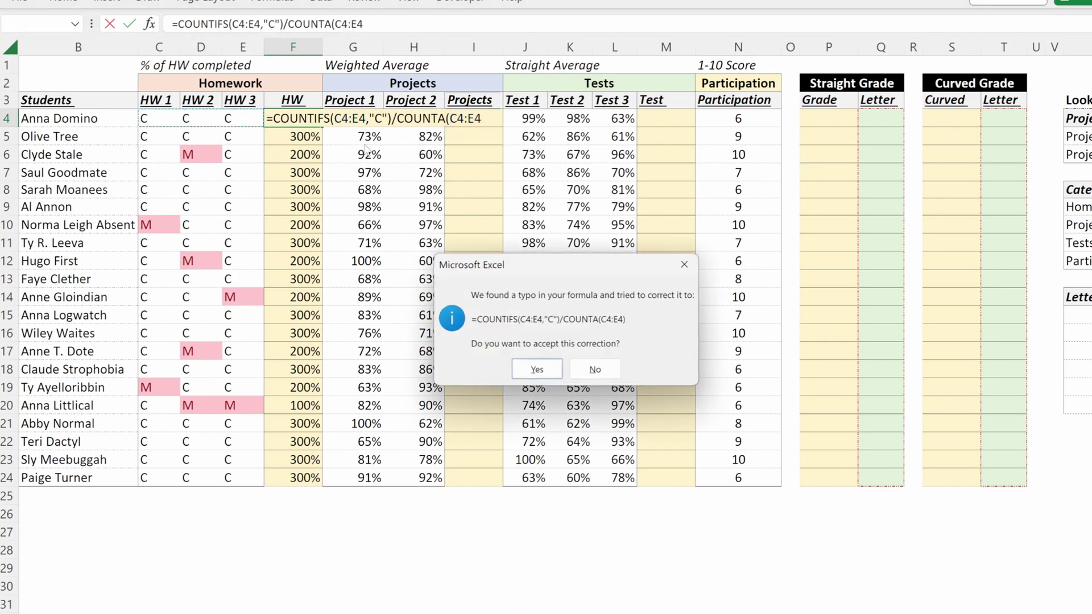
{"action": "key", "text": "Return"}
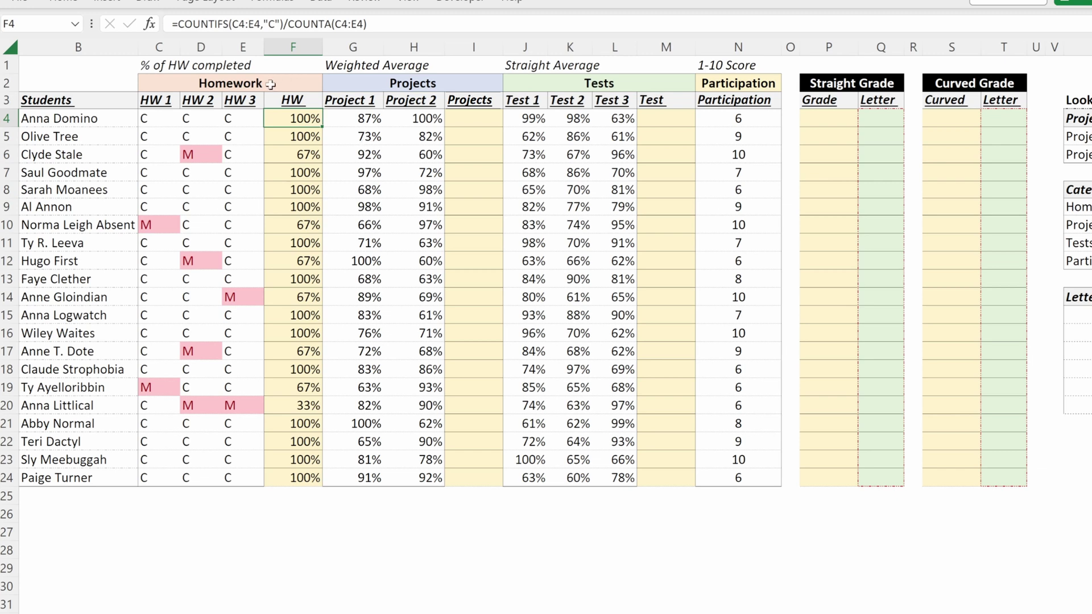
- Spot-check the homework percentages in several student rows, including row 20
{"action": "left_click_drag", "start_coordinate": [277, 139], "coordinate": [97, 139]}
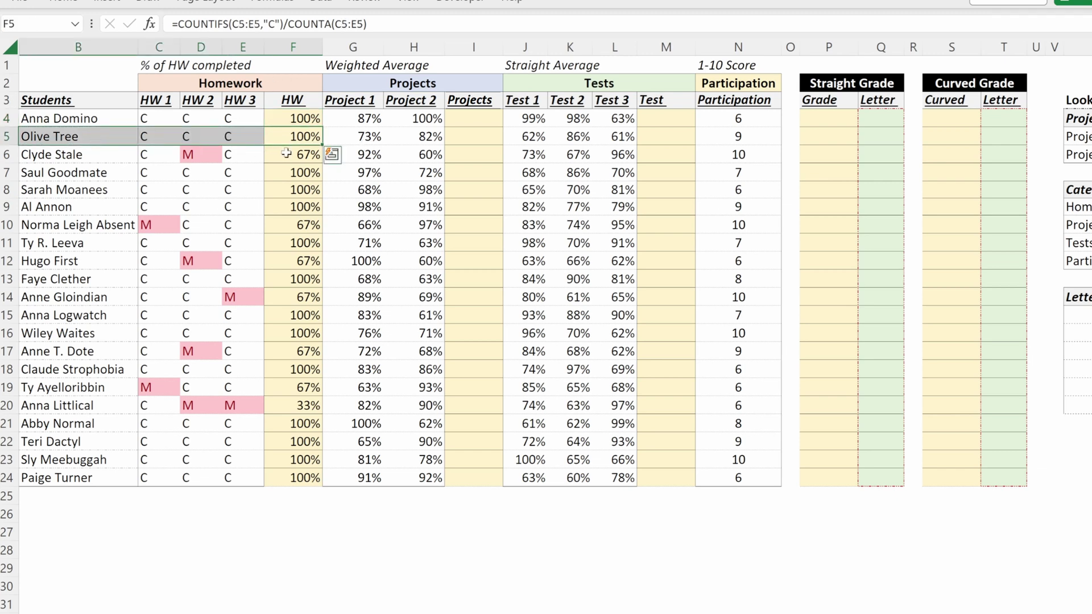
{"action": "left_click_drag", "start_coordinate": [295, 158], "coordinate": [97, 154]}
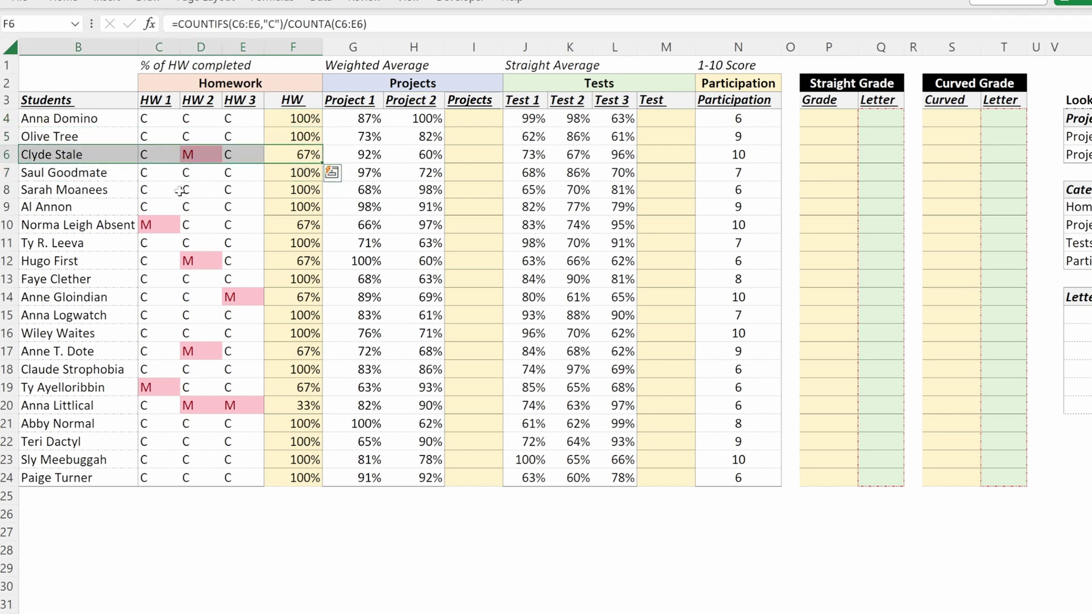
{"action": "left_click", "coordinate": [297, 408]}
{"action": "key", "text": "shift+space"}
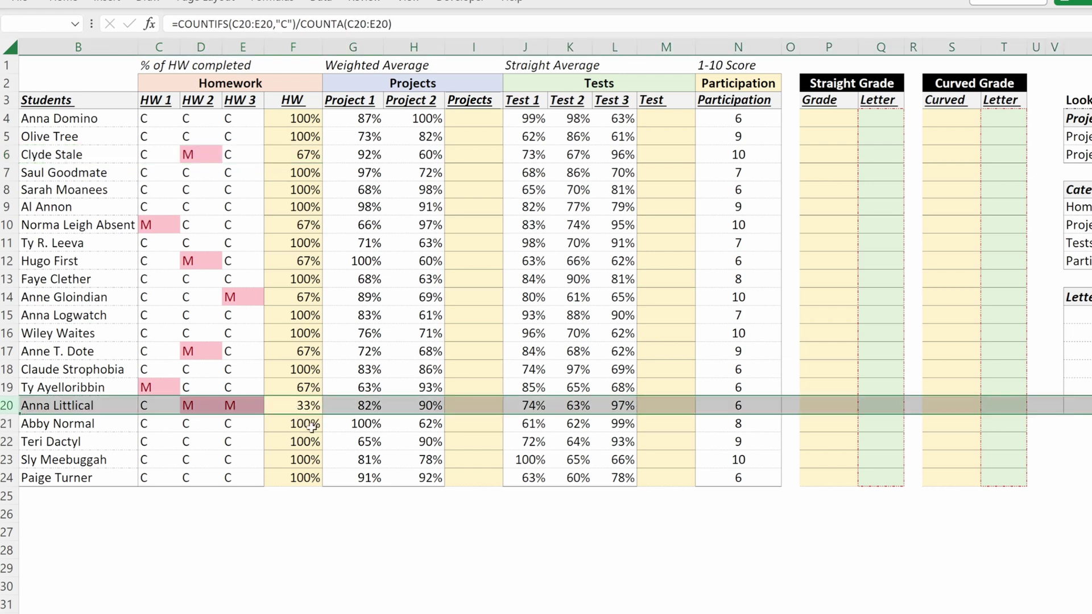
{"action": "key", "text": "Right"}
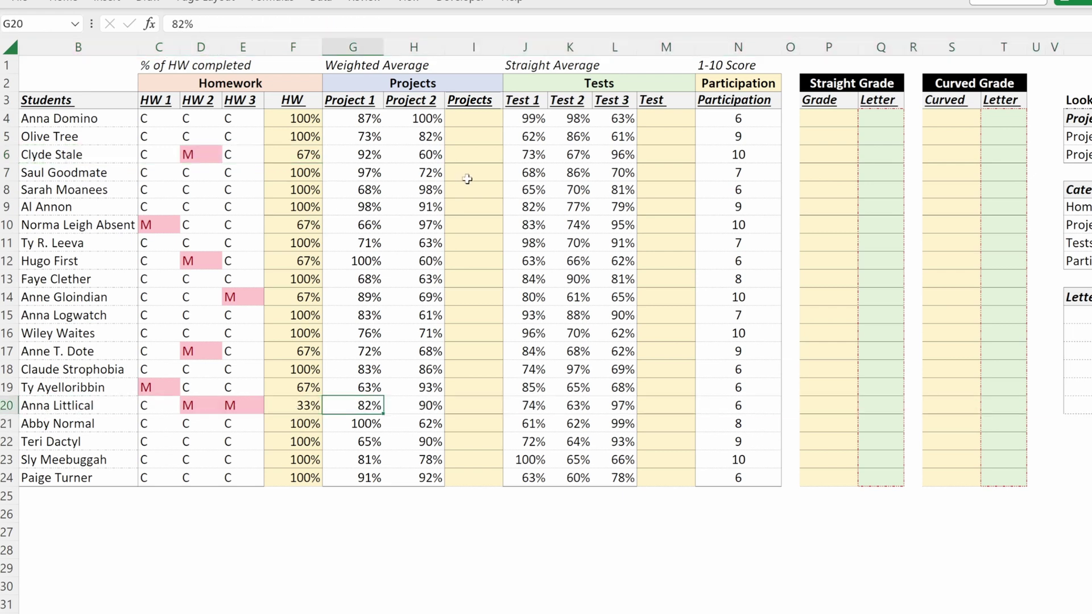
- Review the 25% Project 1 and 75% Project 2 weights in the weights table
{"action": "left_click", "coordinate": [466, 123]}
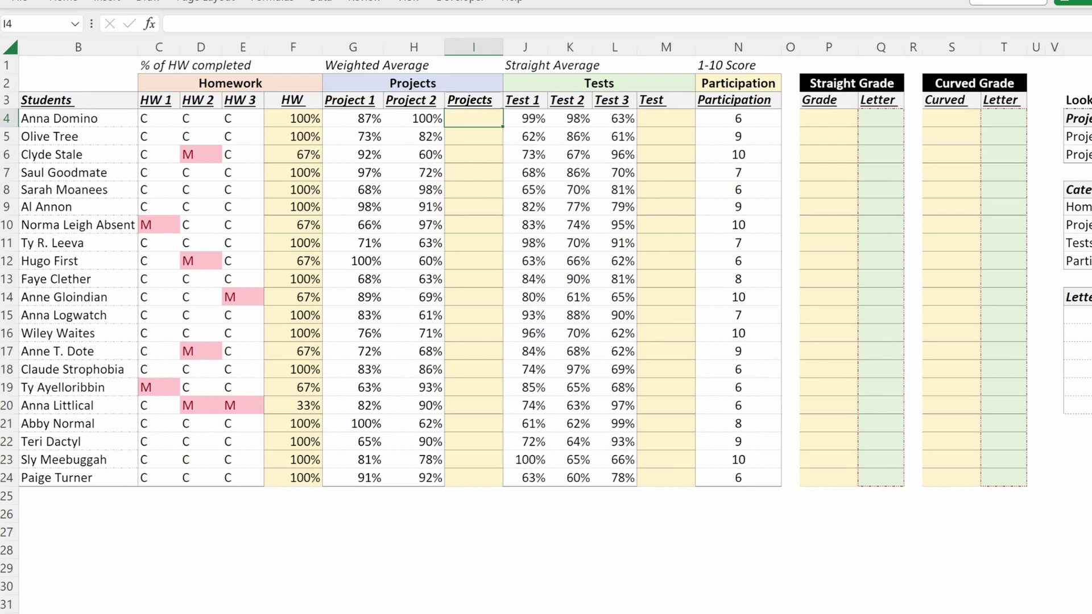
{"action": "scroll", "coordinate": [477, 612], "scroll_direction": "right", "scroll_amount": 2}
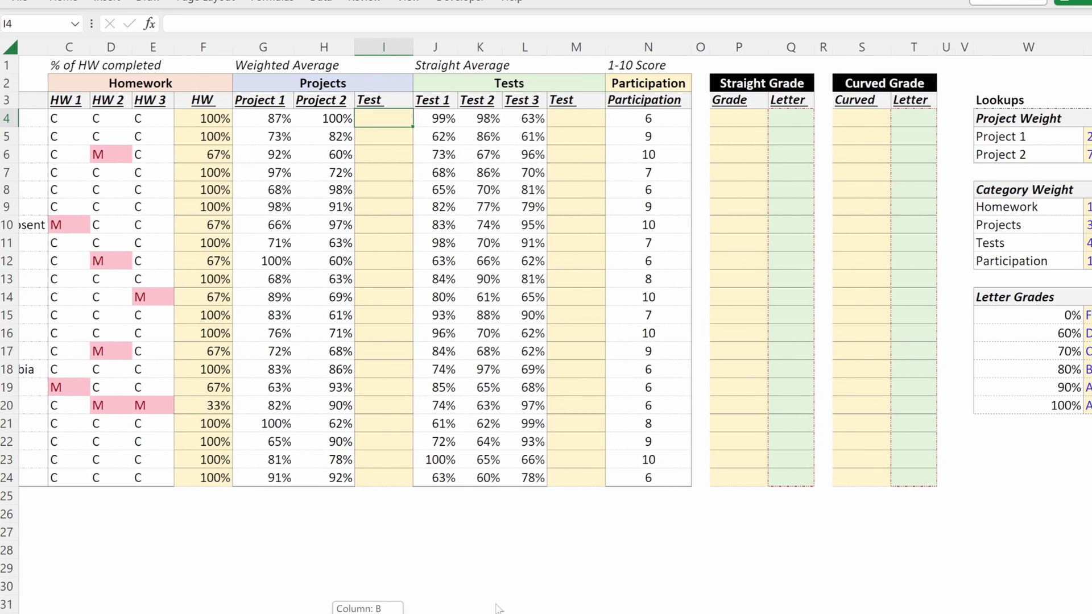
{"action": "scroll", "coordinate": [500, 603], "scroll_direction": "right", "scroll_amount": 1}
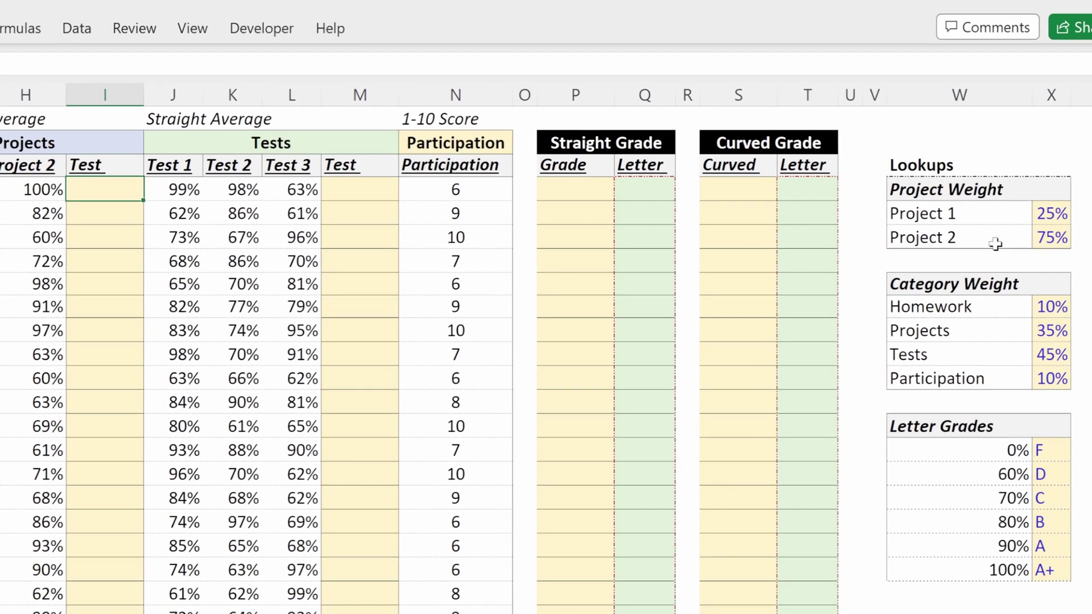
{"action": "left_click_drag", "start_coordinate": [1018, 136], "coordinate": [1057, 137]}
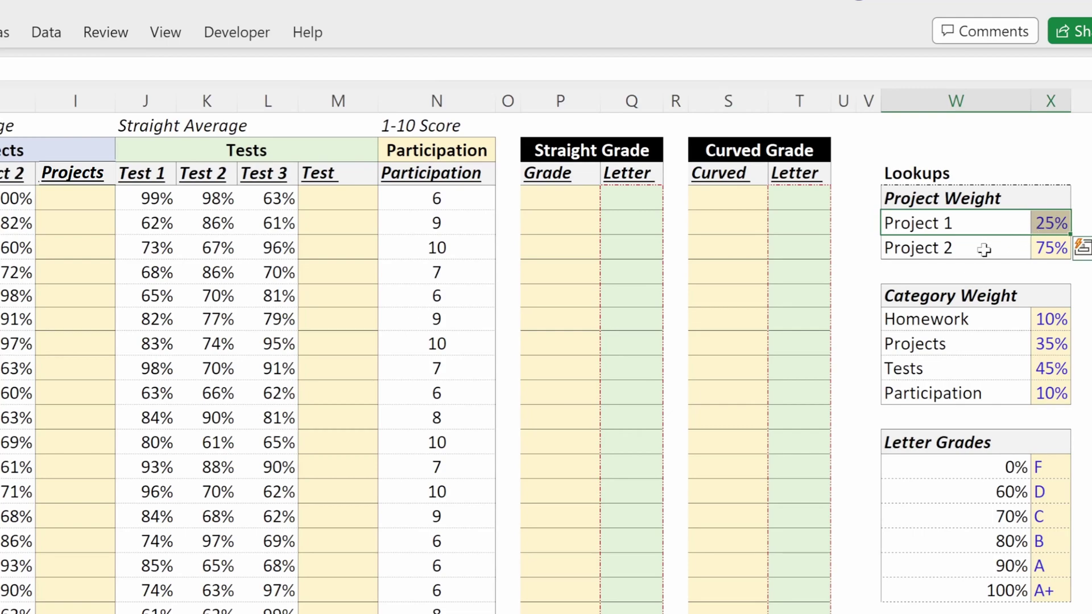
{"action": "left_click_drag", "start_coordinate": [984, 250], "coordinate": [1042, 247]}
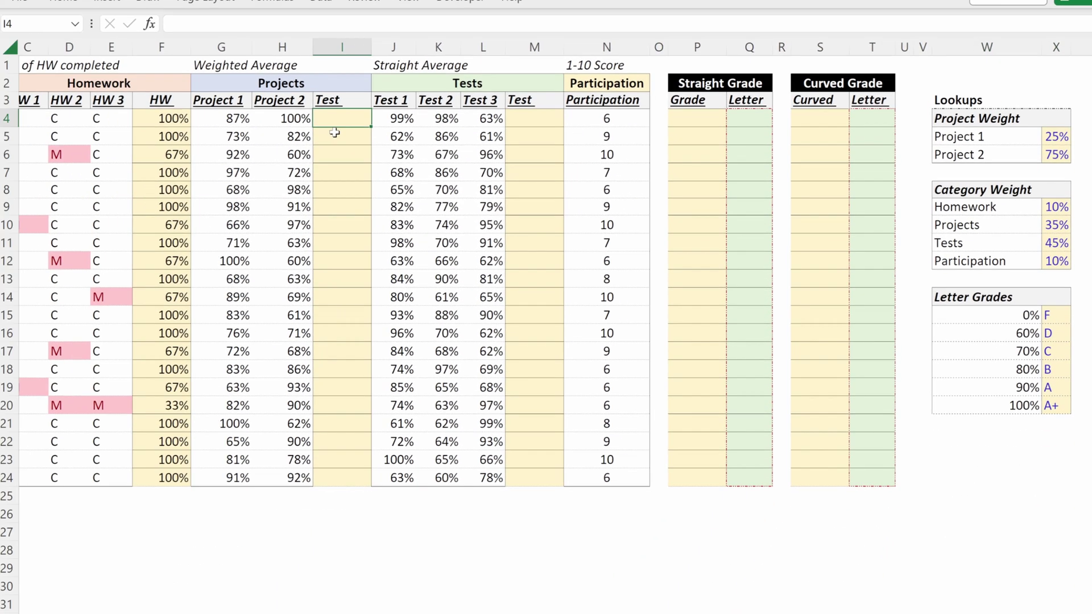
- Enter =G4*X$5+H4*X$6 in I4 and fill it for all students
{"action": "left_click", "coordinate": [60, 196]}
{"action": "type", "text": "="}
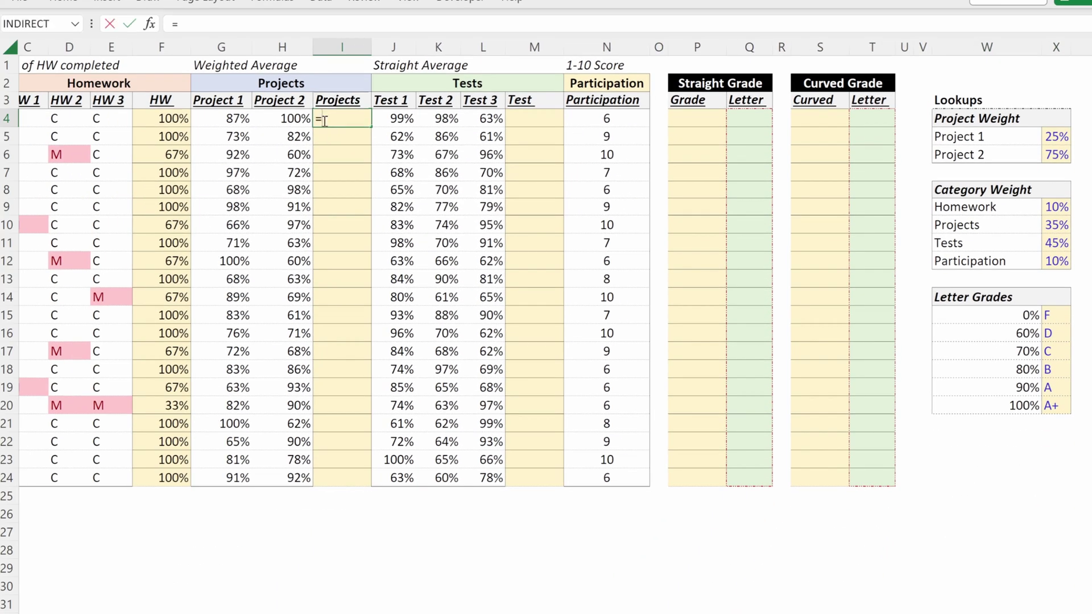
{"action": "left_click", "coordinate": [245, 121]}
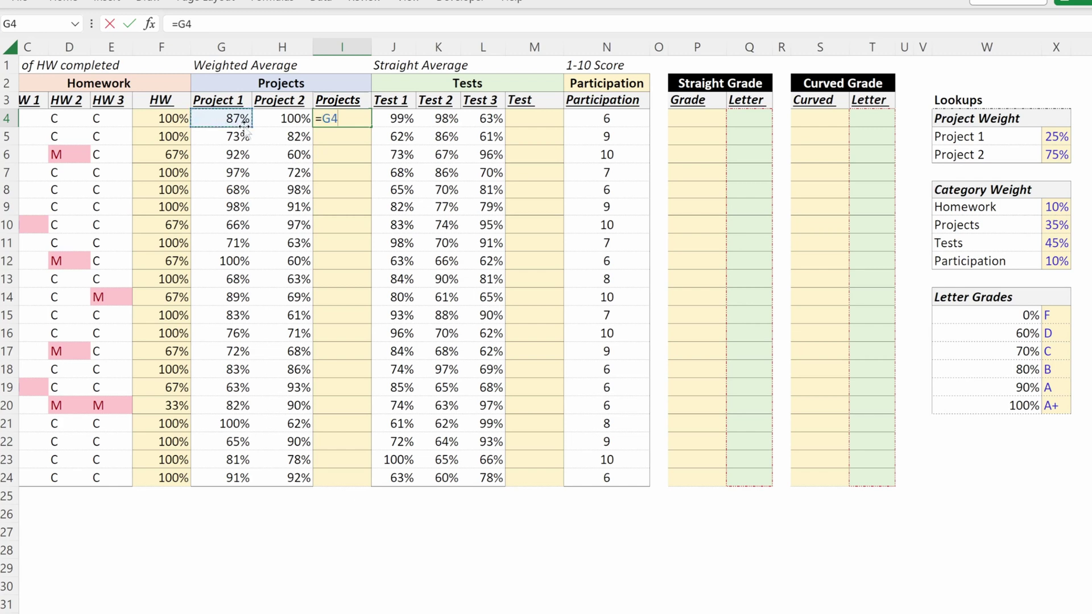
{"action": "left_click", "coordinate": [1042, 137]}
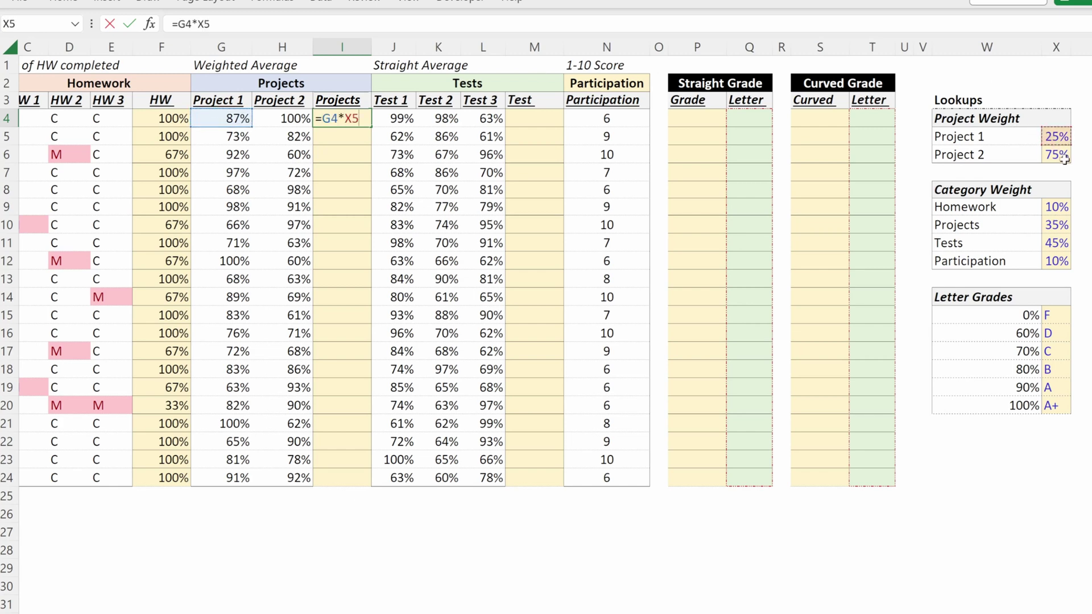
{"action": "key", "text": "F4"}
{"action": "key", "text": "F4"}
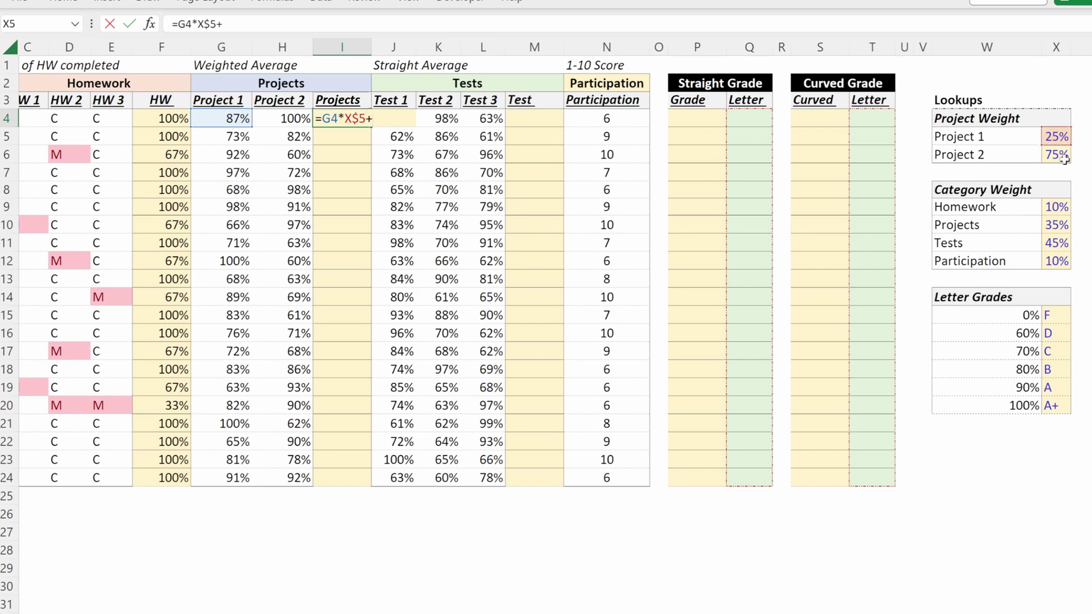
{"action": "left_click", "coordinate": [290, 122]}
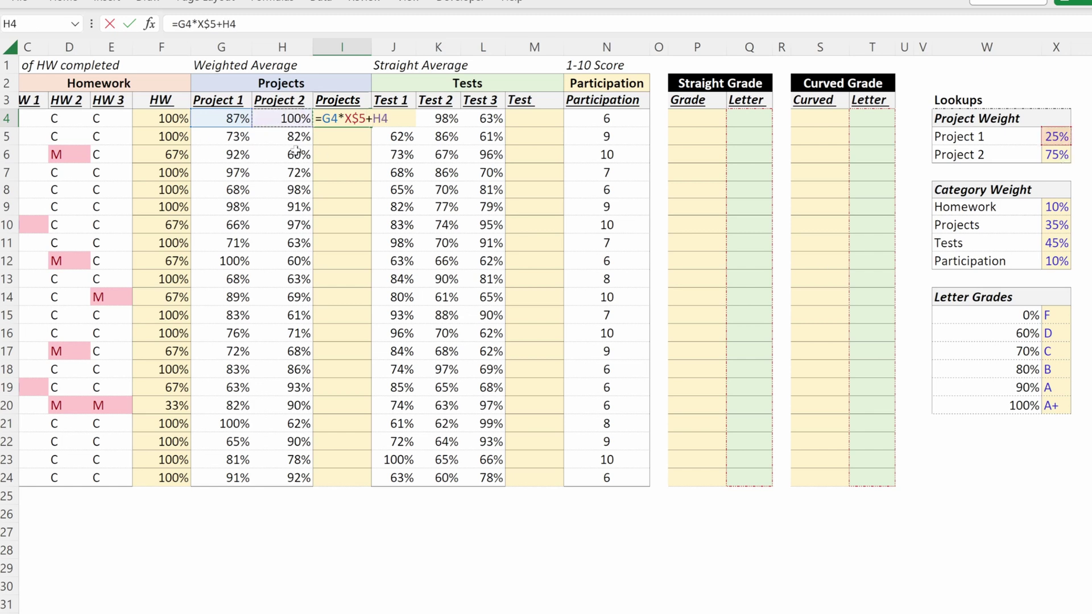
{"action": "left_click", "coordinate": [1057, 155]}
{"action": "key", "text": "F4"}
{"action": "key", "text": "F4"}
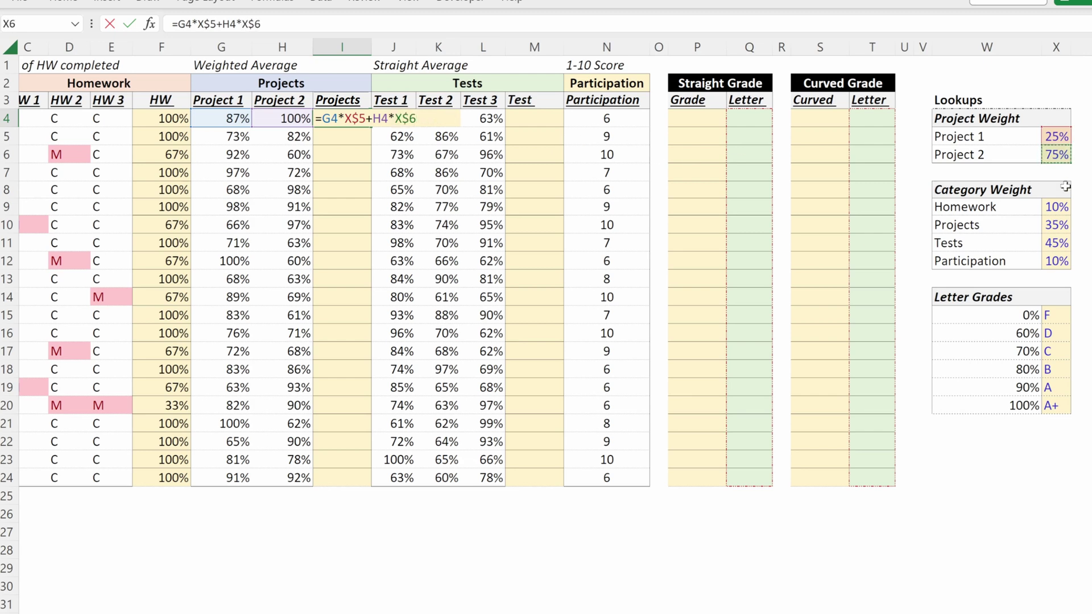
{"action": "key", "text": "ctrl+Return"}
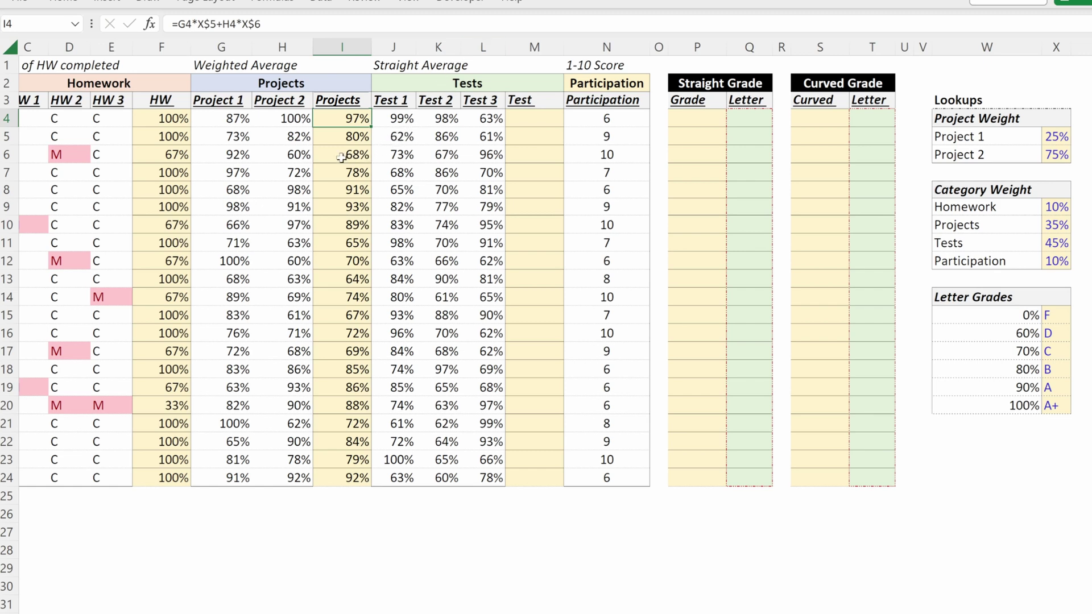
- Verify row 12's weighted project average against its 100% and 60% scores
{"action": "left_click_drag", "start_coordinate": [229, 265], "coordinate": [330, 263]}
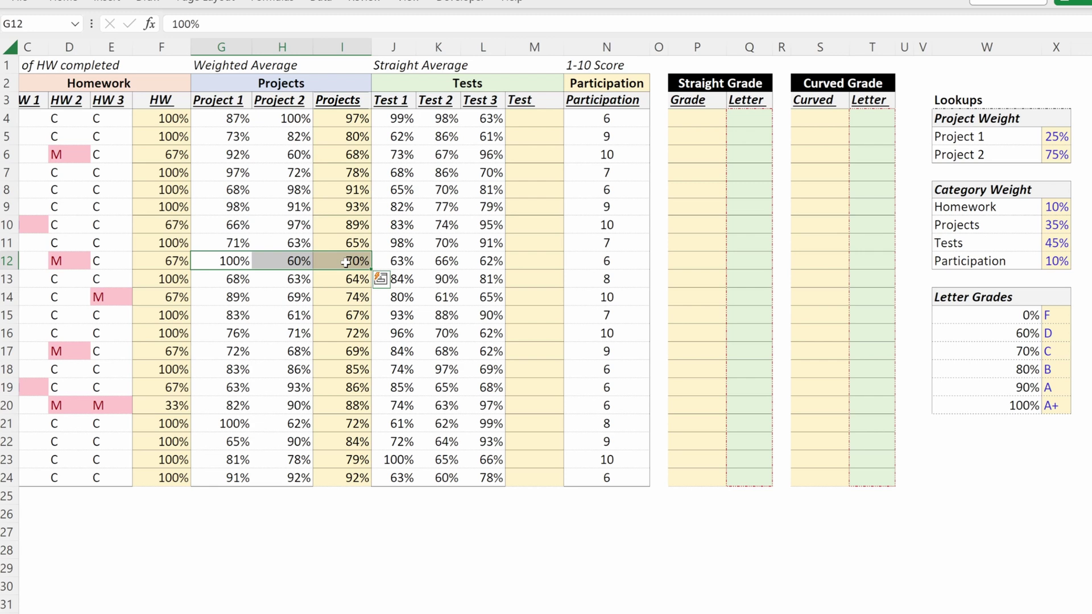
{"action": "left_click", "coordinate": [343, 265]}
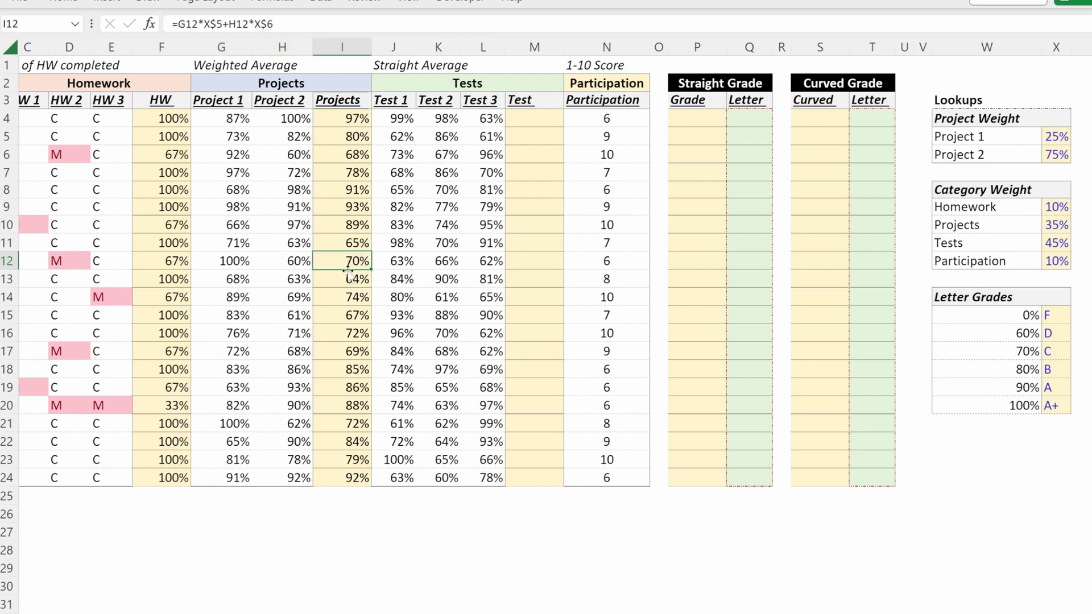
{"action": "left_click", "coordinate": [241, 265]}
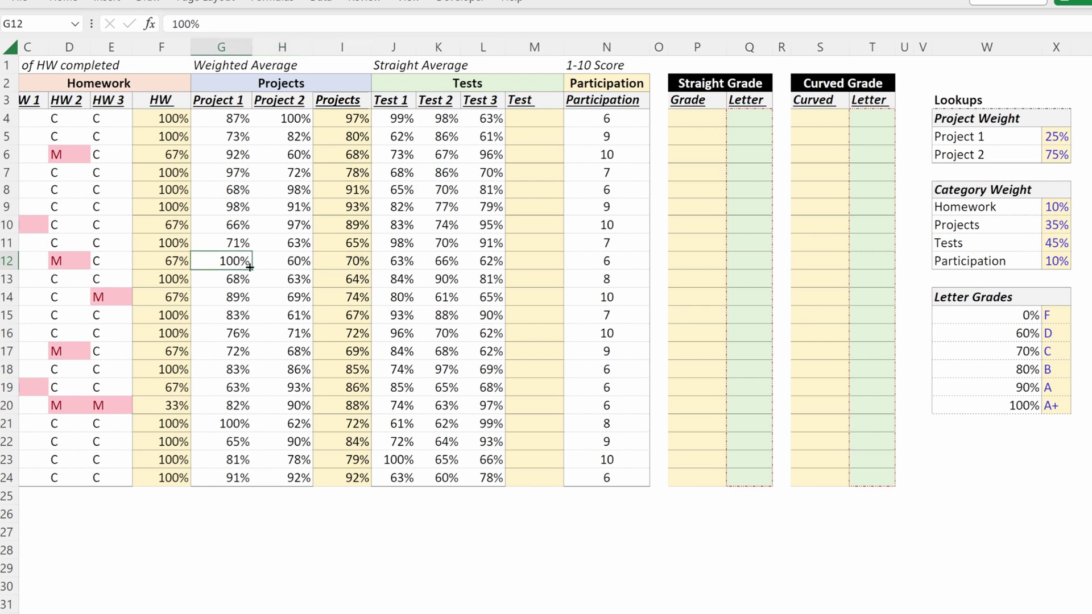
{"action": "left_click", "coordinate": [283, 264]}
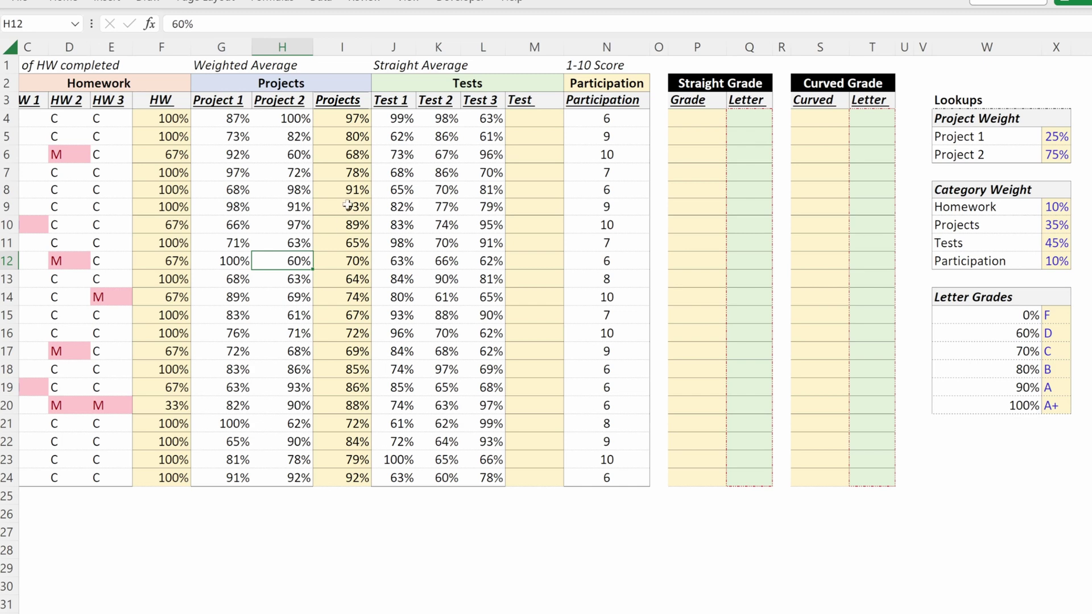
{"action": "left_click", "coordinate": [534, 121]}
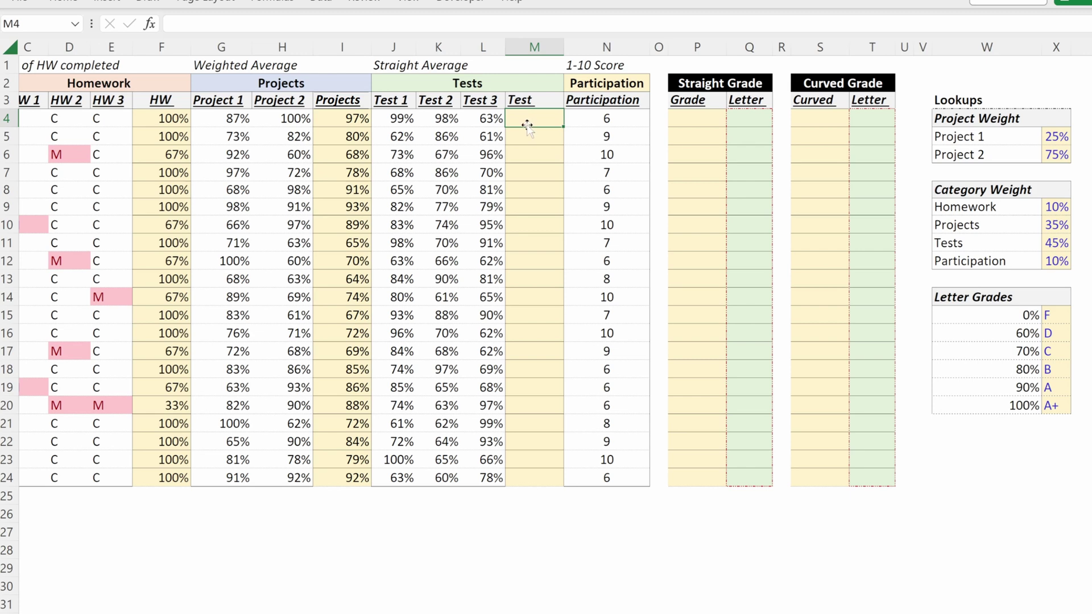
- Enter =AVERAGE(J4:L4) in M4 for every student
{"action": "type", "text": "=aver"}
{"action": "key", "text": "Tab"}
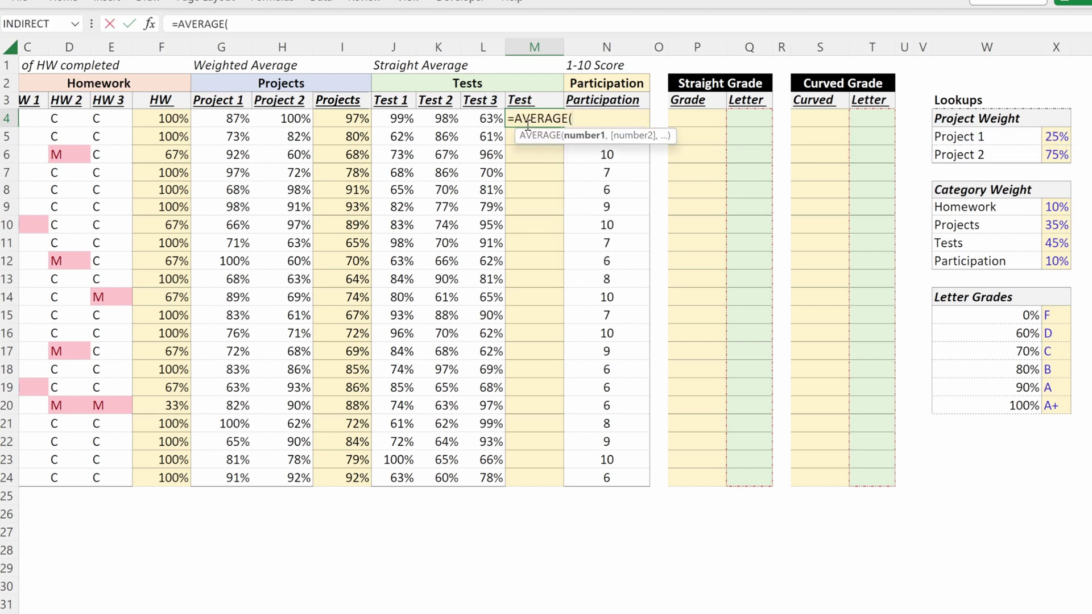
{"action": "key", "text": "Left"}
{"action": "key", "text": "shift+Left"}
{"action": "key", "text": "shift+Left"}
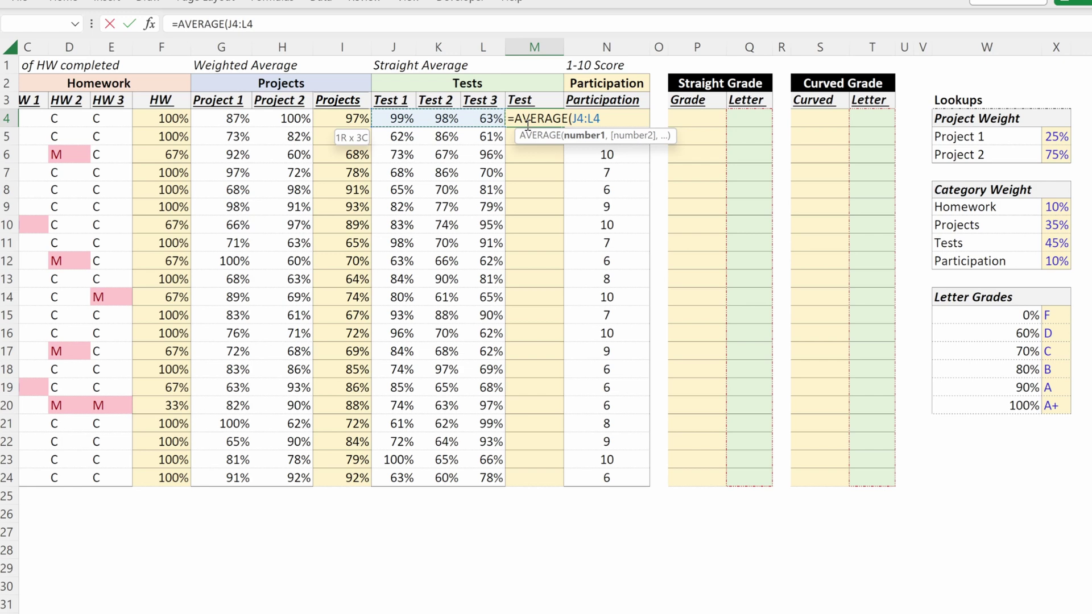
{"action": "key", "text": "ctrl+Return"}
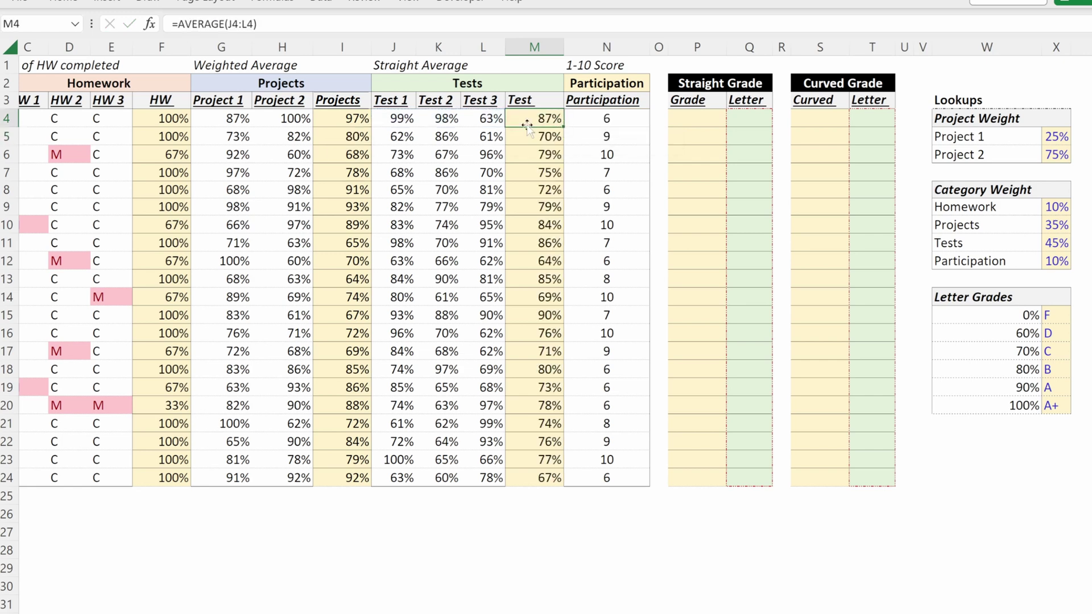
- Try =SUM(J4:L4)/COUNT(J4:L4) as the test average and check the results
{"action": "type", "text": "=sum"}
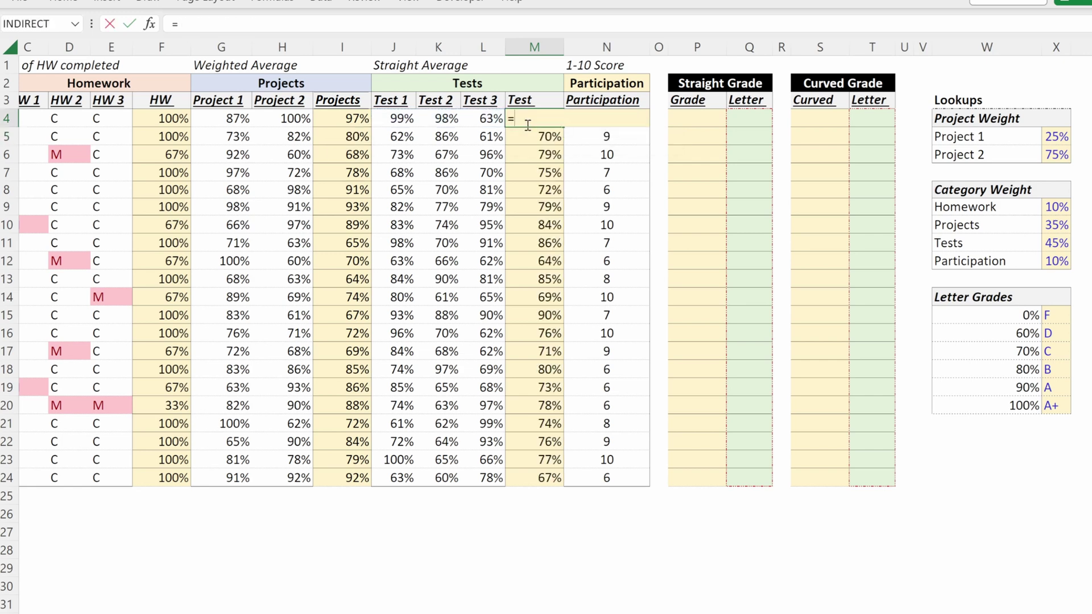
{"action": "key", "text": "Tab"}
{"action": "key", "text": "Left"}
{"action": "key", "text": "shift+Left"}
{"action": "key", "text": "shift+Left"}
{"action": "type", "text": ")/count"}
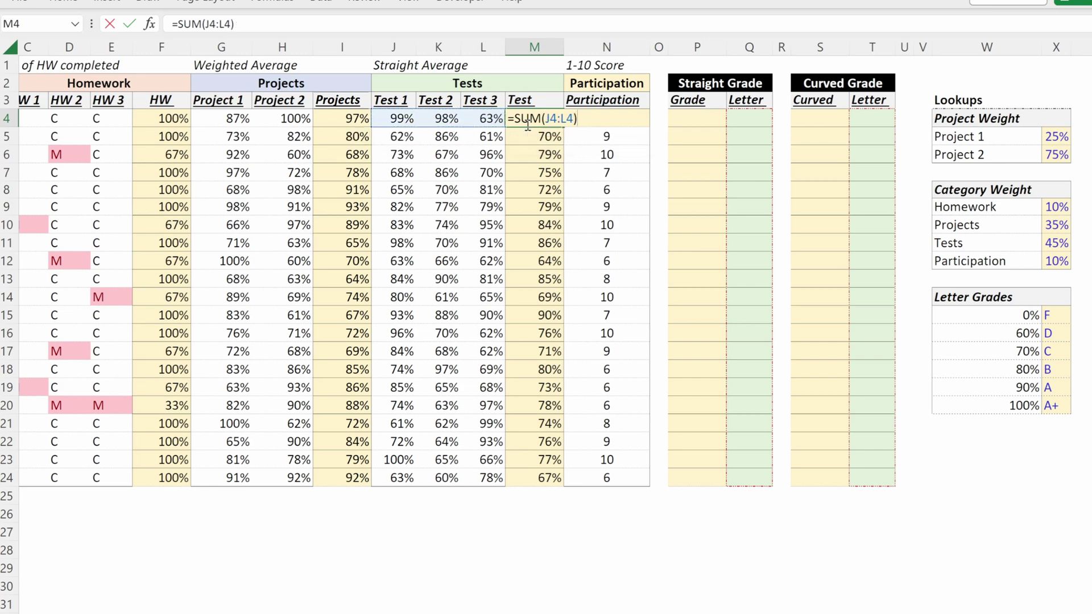
{"action": "key", "text": "Tab"}
{"action": "key", "text": "Left"}
{"action": "key", "text": "shift+Left"}
{"action": "key", "text": "shift+Left"}
{"action": "key", "text": "ctrl+Return"}
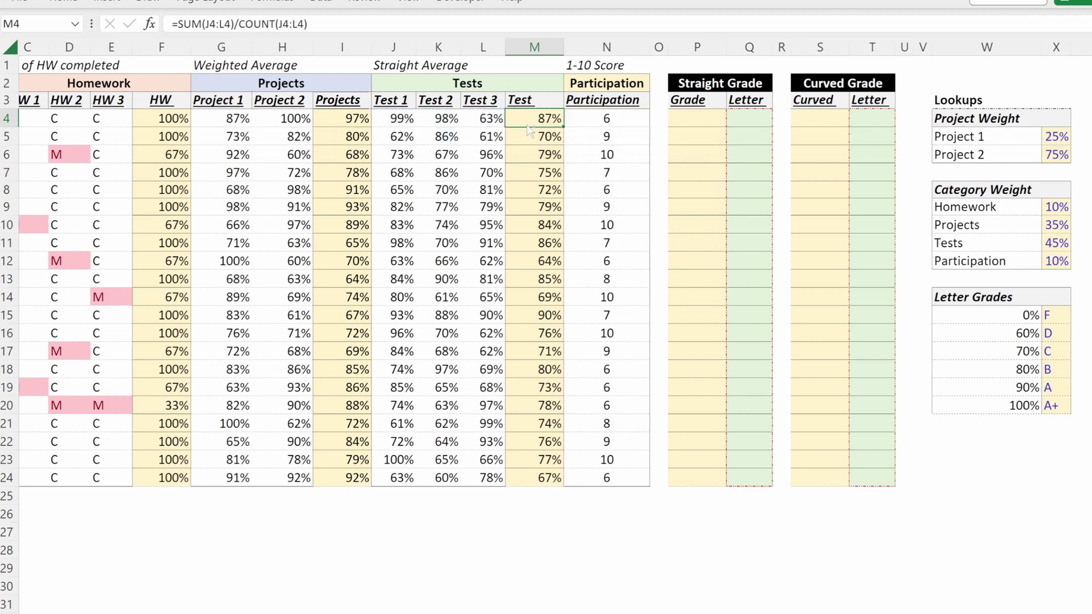
{"action": "key", "text": "Down"}
{"action": "key", "text": "Down"}
{"action": "key", "text": "Down"}
{"action": "key", "text": "Down"}
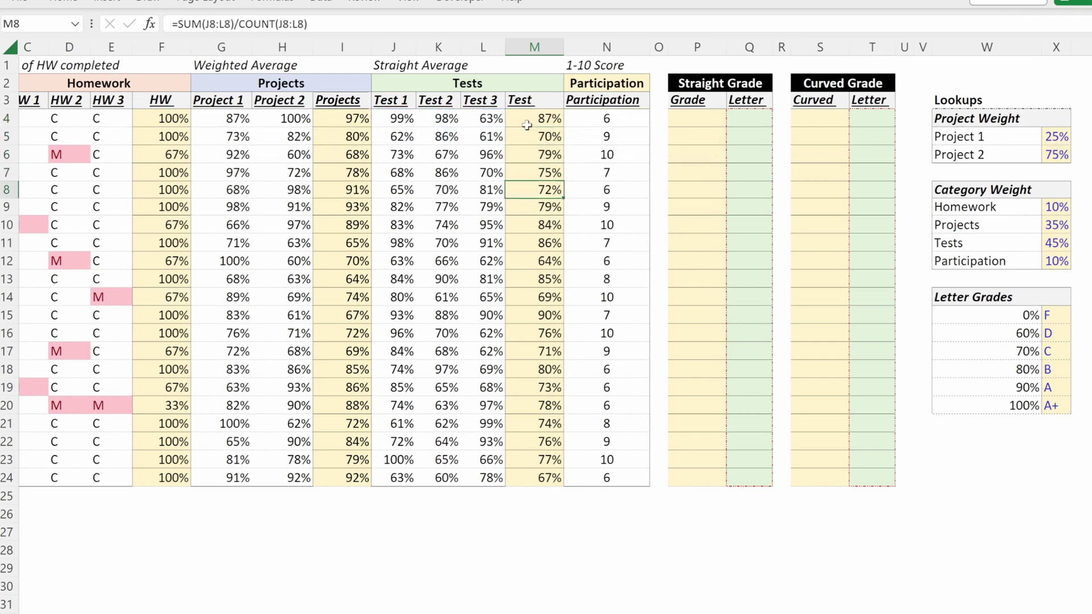
{"action": "key", "text": "Up"}
{"action": "left_click", "coordinate": [527, 125]}
- Revert the Test column to =AVERAGE(J4:L4)
{"action": "type", "text": "=aver"}
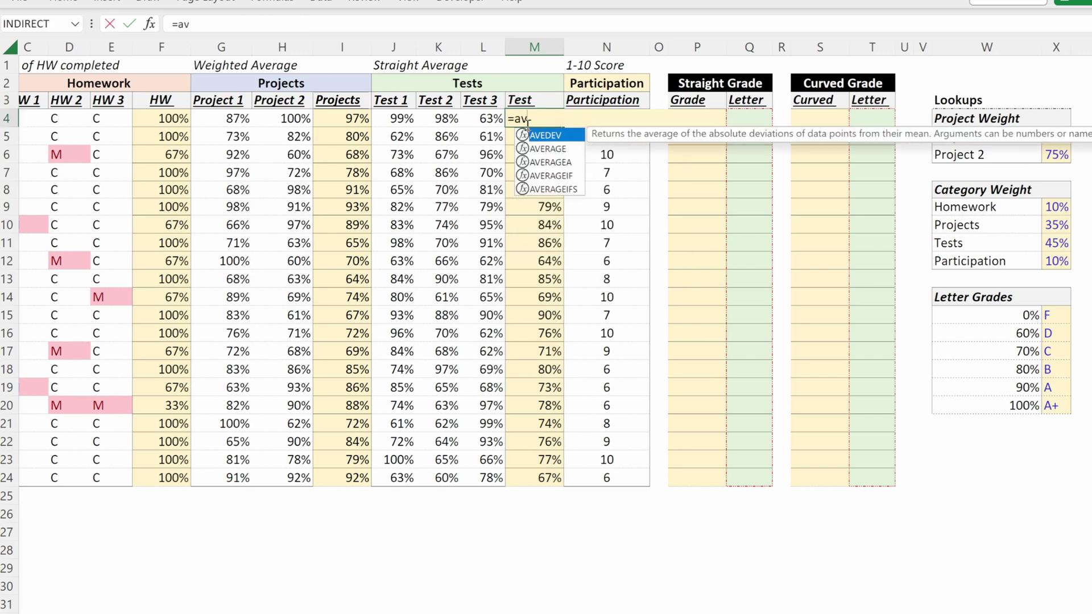
{"action": "key", "text": "Tab"}
{"action": "key", "text": "Left"}
{"action": "key", "text": "shift+Left"}
{"action": "key", "text": "shift+Left"}
{"action": "key", "text": "ctrl+Return"}
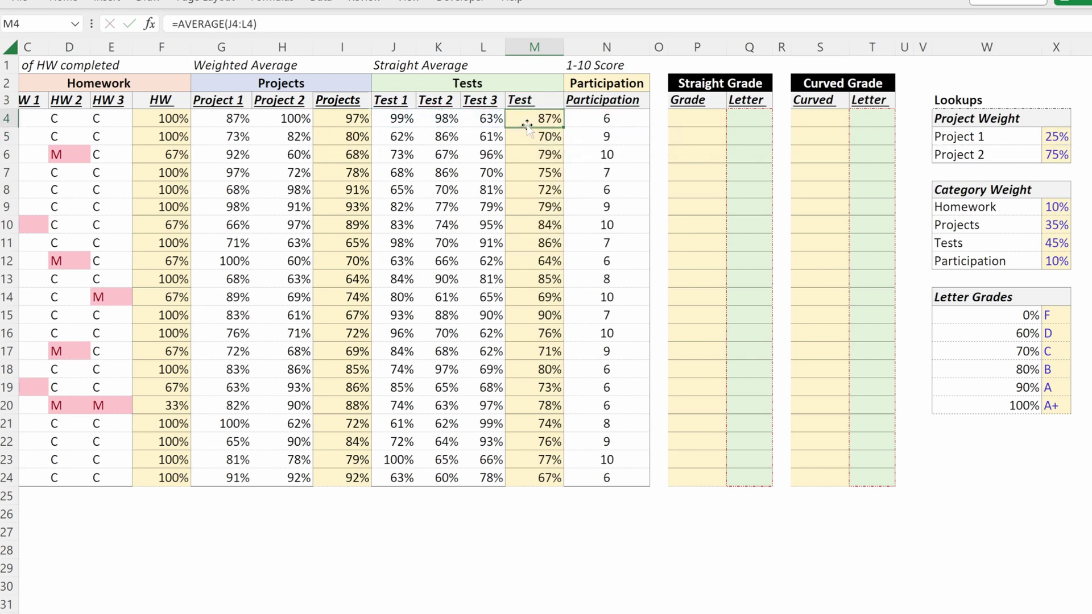
- Review the Participation scores beside the test averages
{"action": "key", "text": "Right"}
{"action": "key", "text": "Down"}
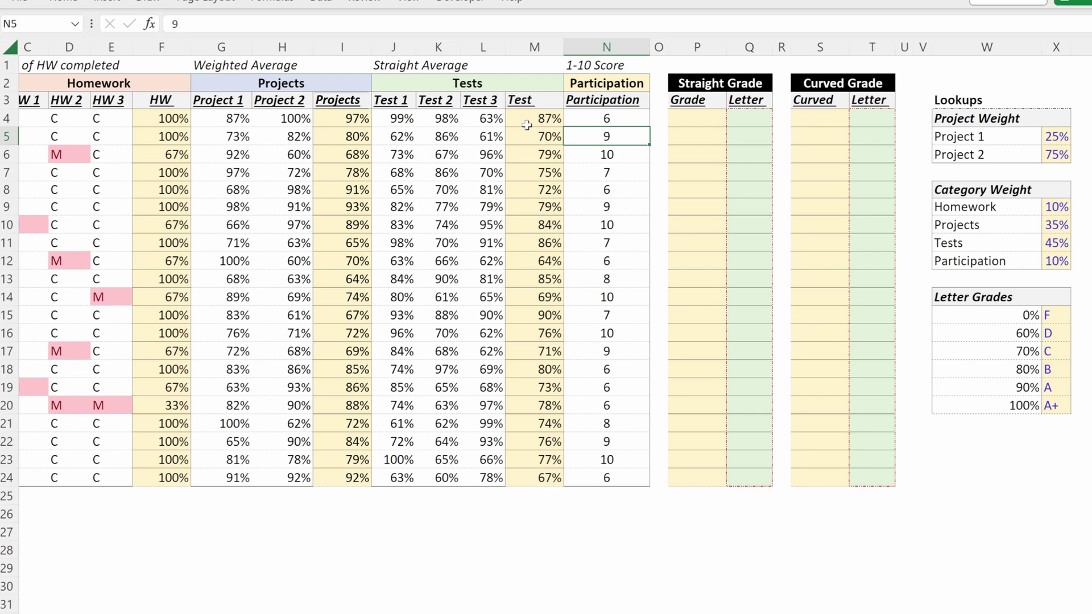
{"action": "key", "text": "Up"}
{"action": "key", "text": "Down"}
{"action": "key", "text": "Down"}
{"action": "key", "text": "Up"}
{"action": "key", "text": "Up"}
{"action": "key", "text": "Right"}
{"action": "key", "text": "Right"}
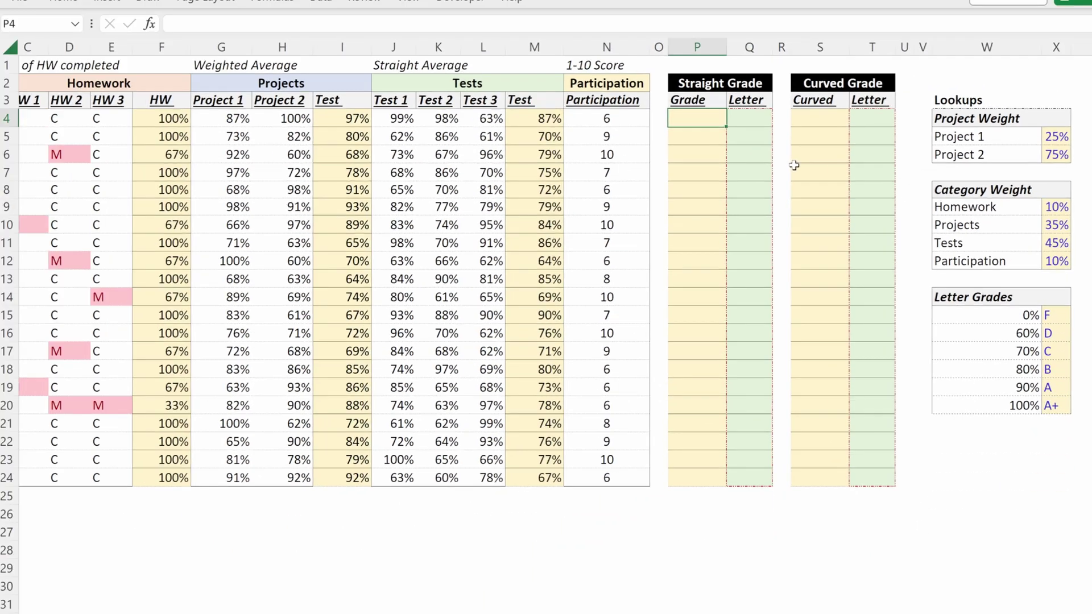
- Begin P4's grade with homework times X$9 (10%) plus projects times X$10 (35%)
{"action": "type", "text": "="}
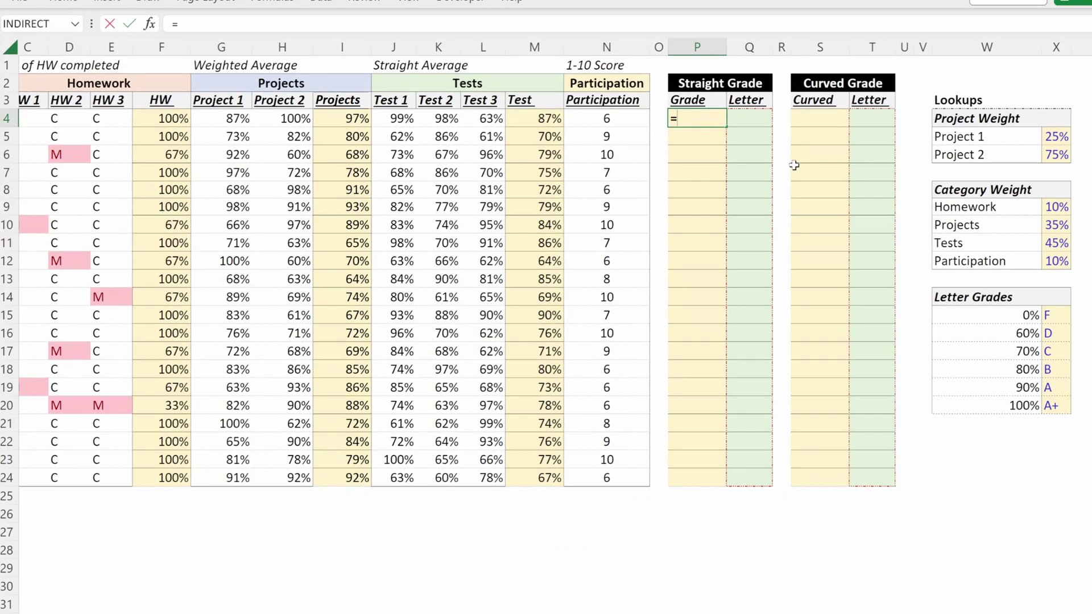
{"action": "left_click", "coordinate": [173, 120]}
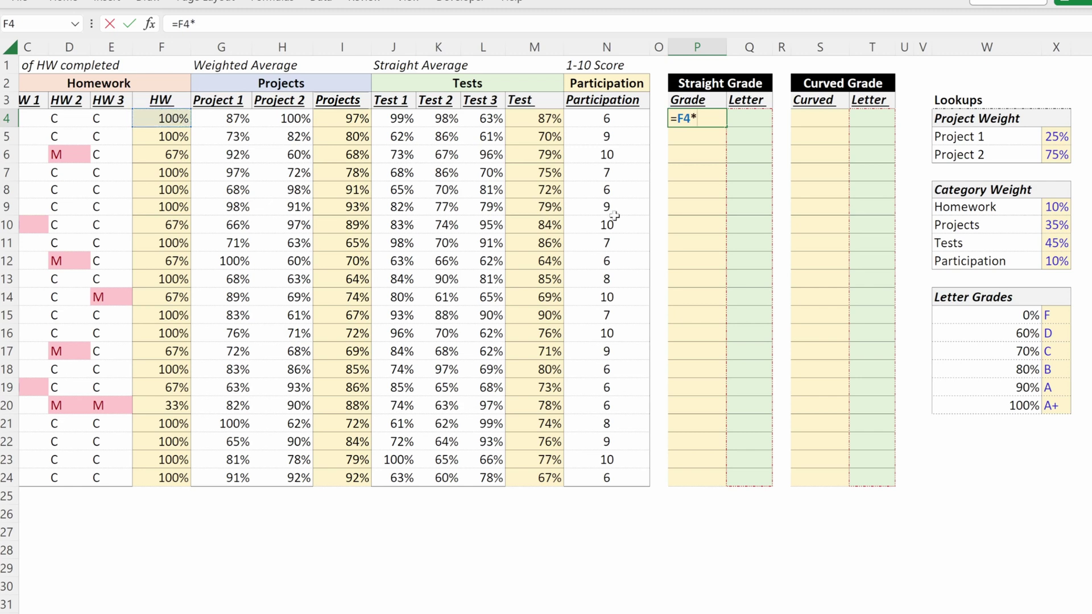
{"action": "left_click", "coordinate": [1054, 209]}
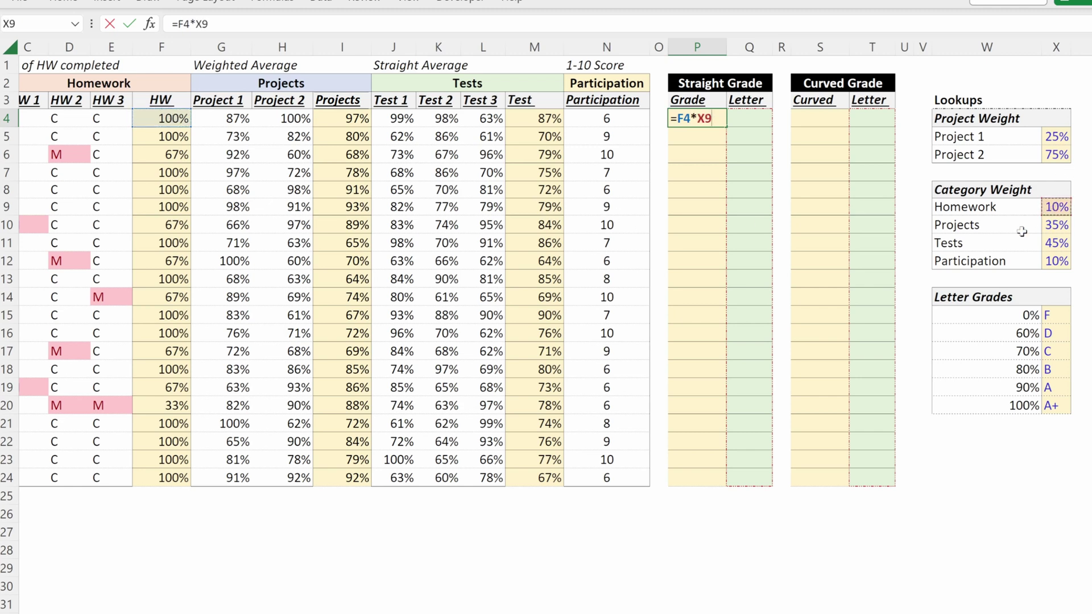
{"action": "key", "text": "F4"}
{"action": "key", "text": "F4"}
{"action": "left_click", "coordinate": [349, 121]}
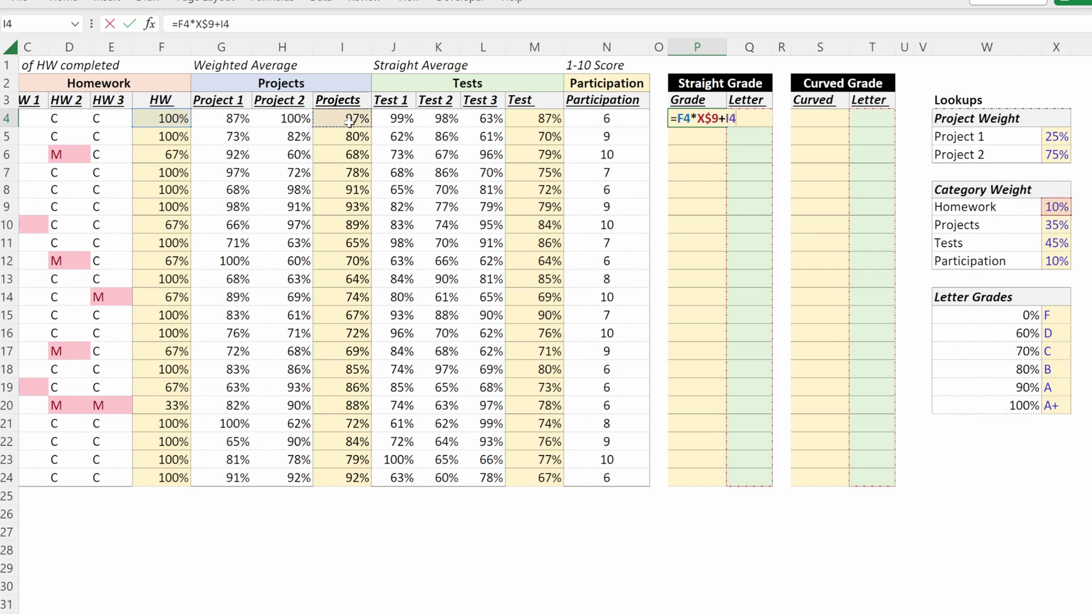
{"action": "type", "text": "*"}
{"action": "left_click", "coordinate": [1050, 225]}
{"action": "key", "text": "F4"}
{"action": "key", "text": "F4"}
{"action": "type", "text": "+"}
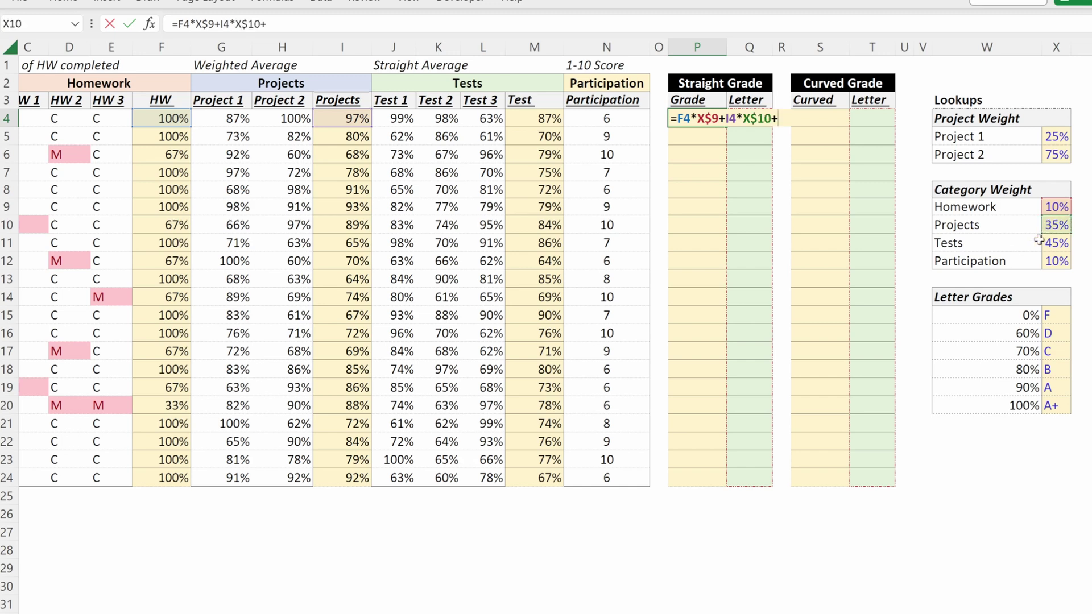
- Add test average times X$11 and participation/10 times X$12, filling P4:P24
{"action": "left_click", "coordinate": [558, 128]}
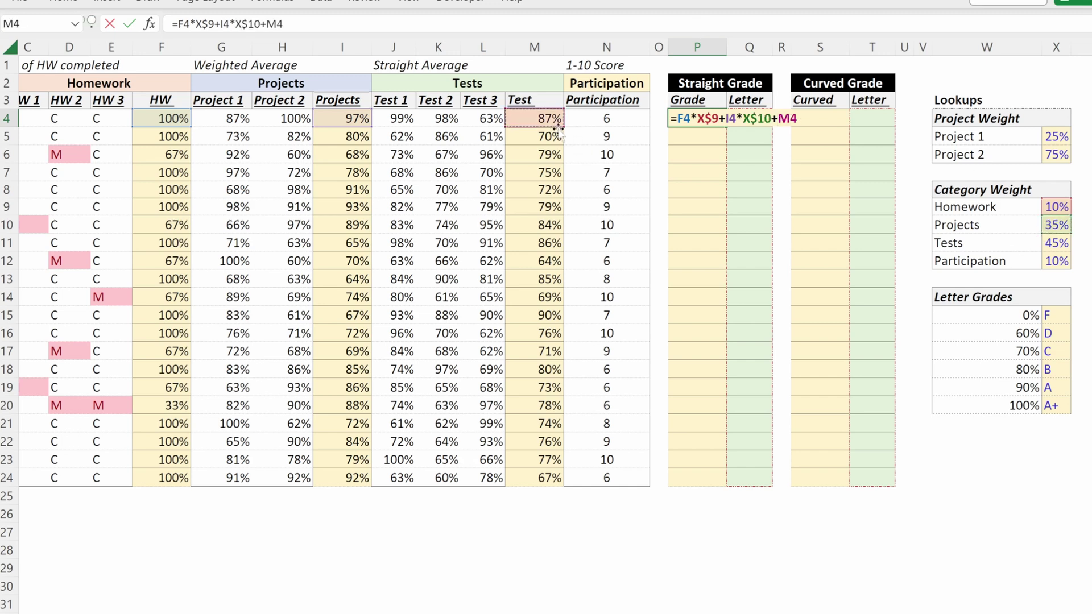
{"action": "type", "text": "*"}
{"action": "left_click", "coordinate": [1058, 243]}
{"action": "key", "text": "F4"}
{"action": "key", "text": "F4"}
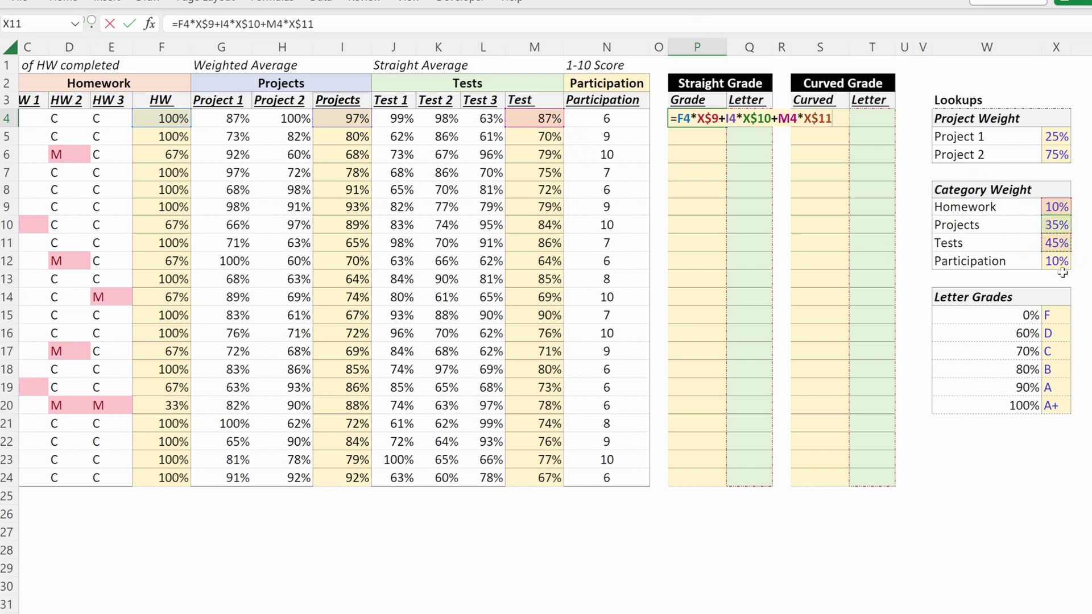
{"action": "type", "text": "+"}
{"action": "left_click", "coordinate": [597, 121]}
{"action": "type", "text": "/10"}
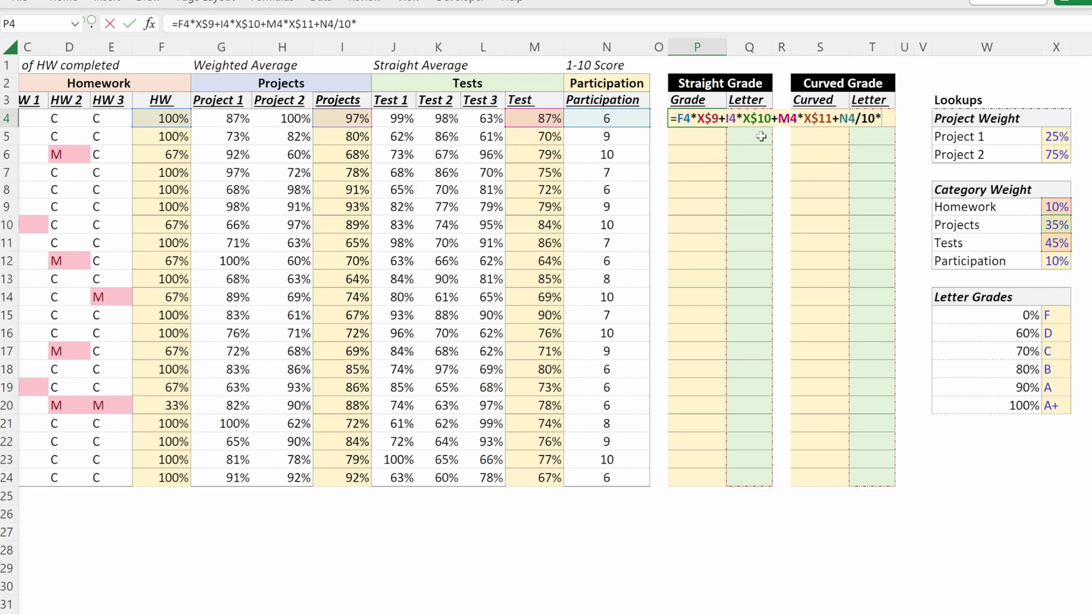
{"action": "type", "text": "*"}
{"action": "left_click", "coordinate": [1058, 261]}
{"action": "key", "text": "F4"}
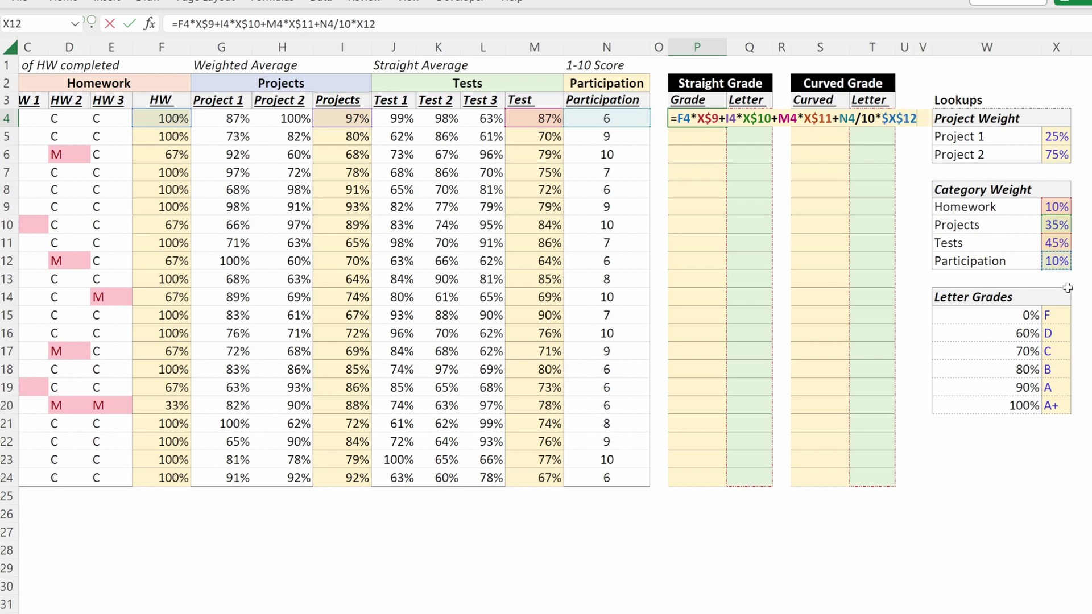
{"action": "key", "text": "F4"}
{"action": "key", "text": "ctrl+Return"}
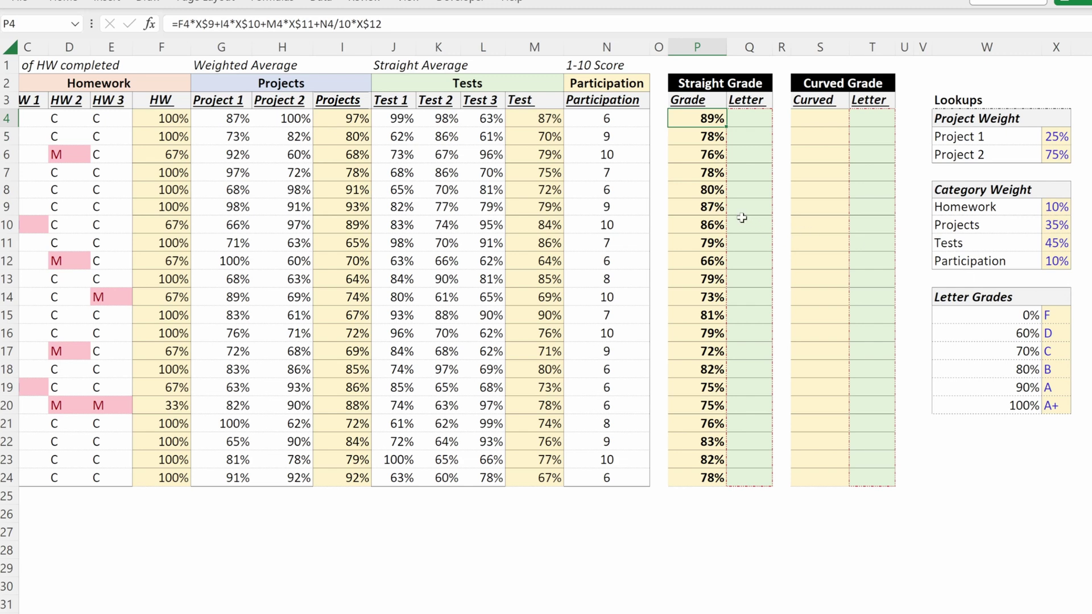
- Inspect the grade formulas in rows 11 and 14 without changing them
{"action": "double_click", "coordinate": [702, 242]}
{"action": "key", "text": "Escape"}
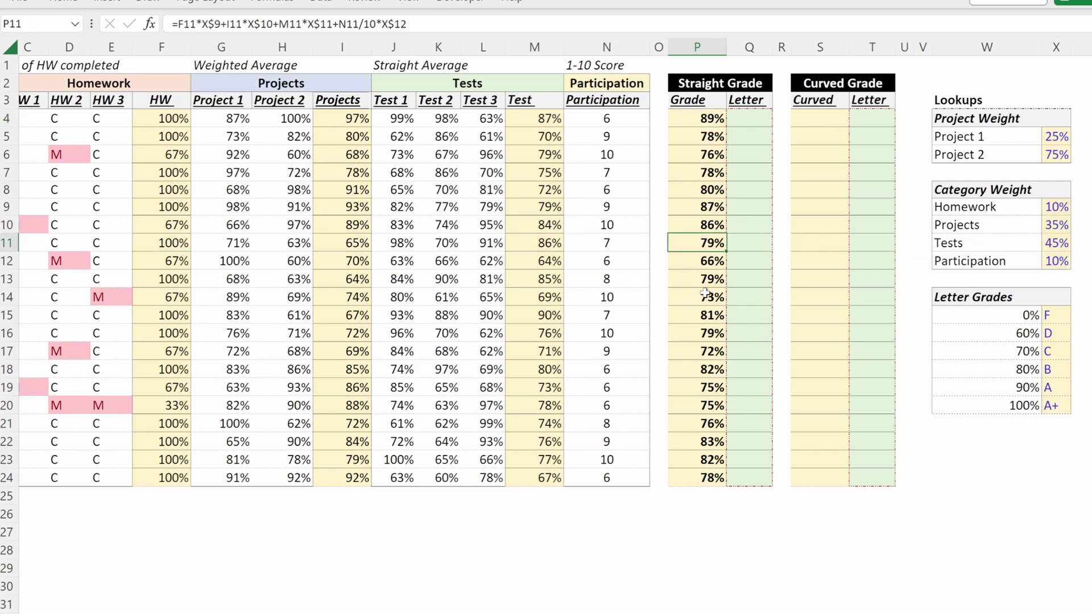
{"action": "double_click", "coordinate": [708, 297]}
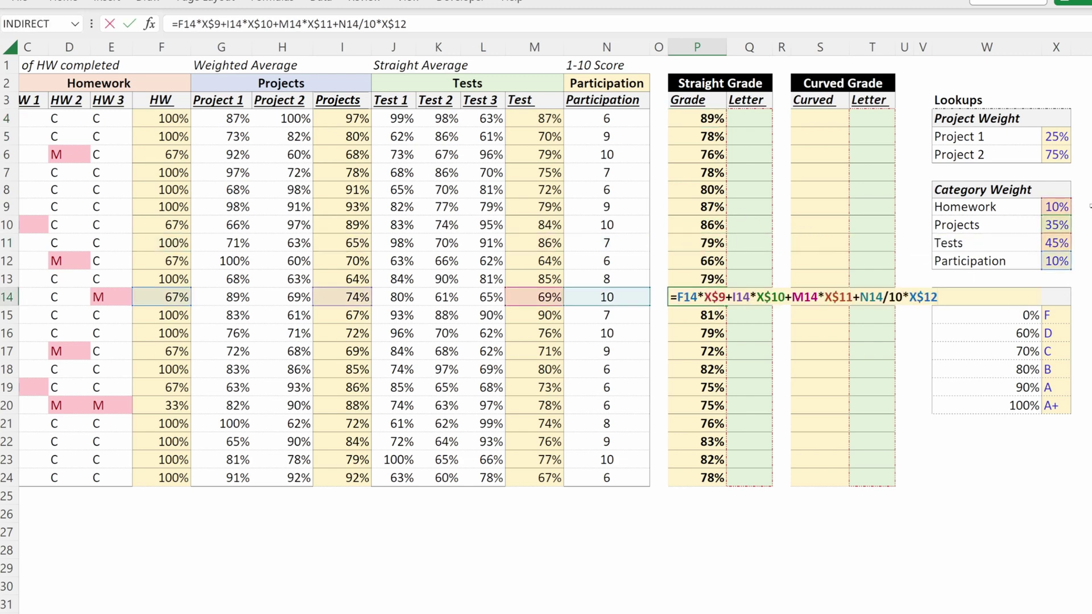
{"action": "key", "text": "Escape"}
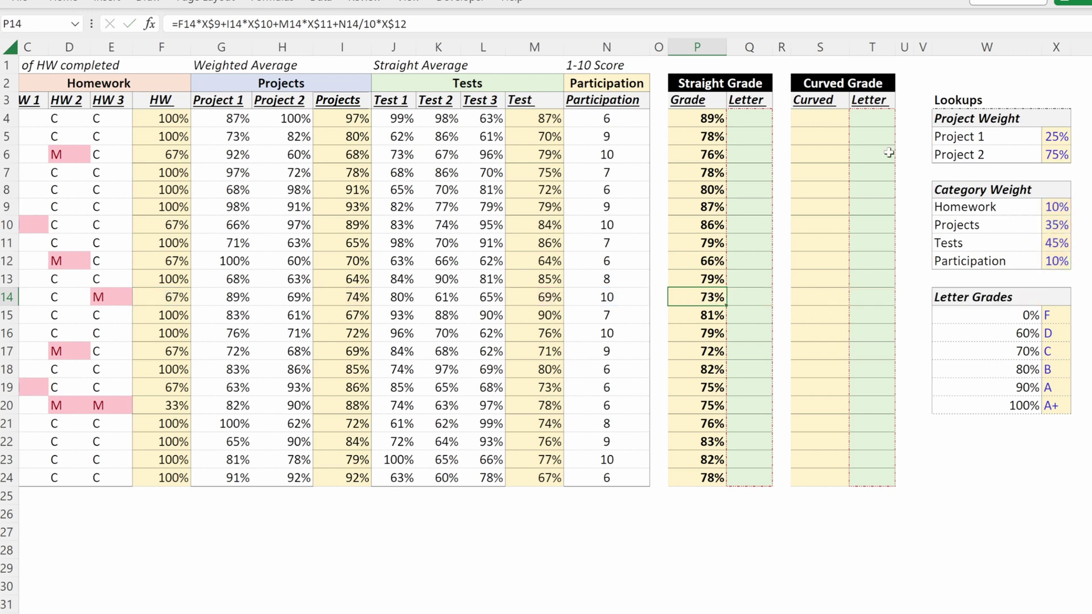
{"action": "left_click", "coordinate": [751, 120]}
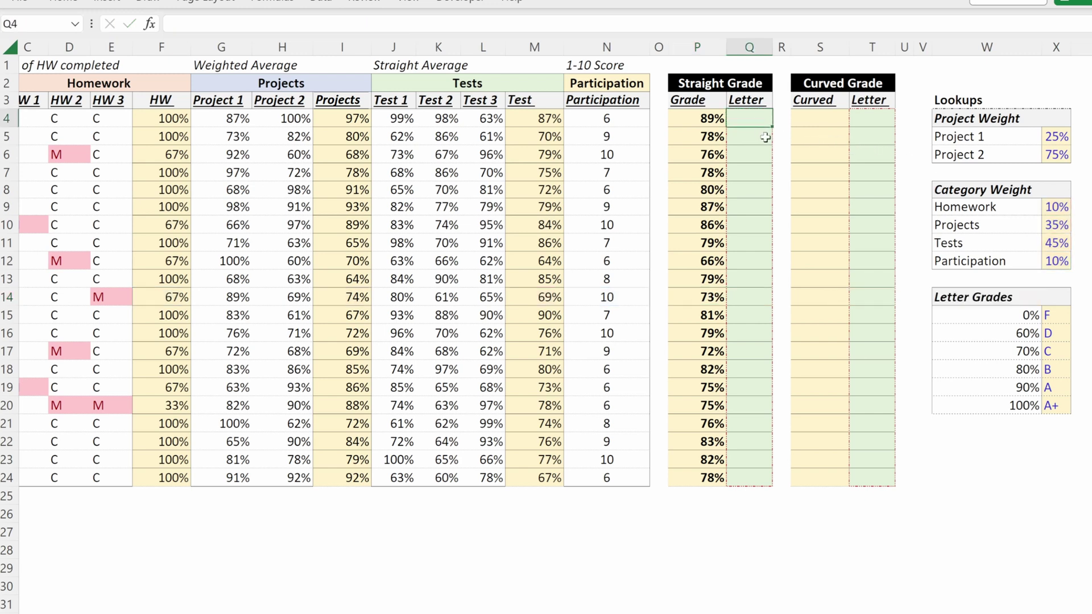
- Enter =VLOOKUP(P4,$W$15:$X$20,2) in Q4 and fill Q4:Q24
{"action": "type", "text": "=vlo"}
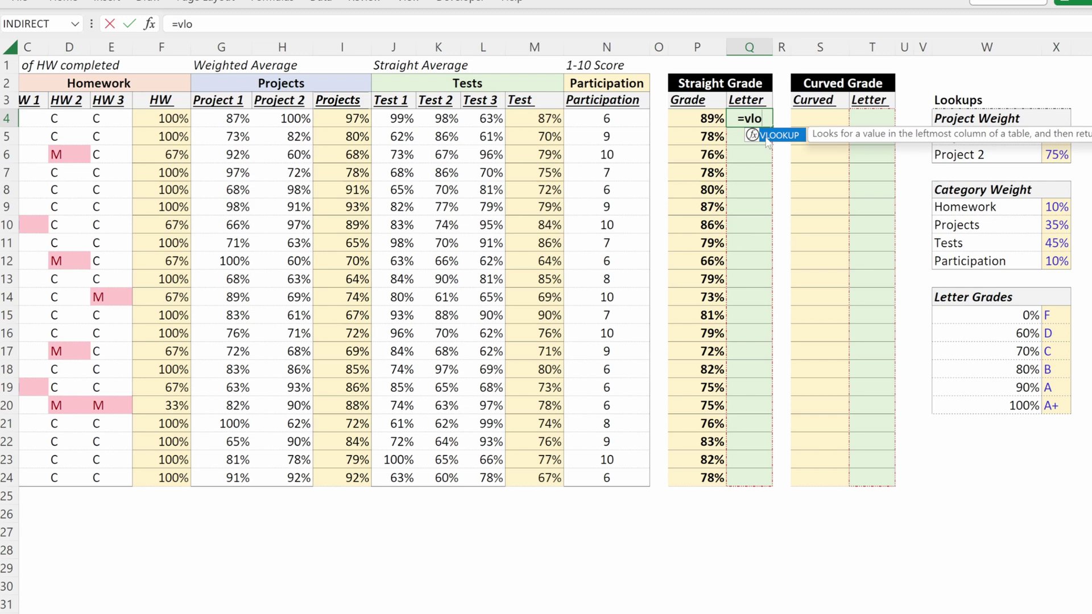
{"action": "double_click", "coordinate": [766, 136]}
{"action": "key", "text": "Left"}
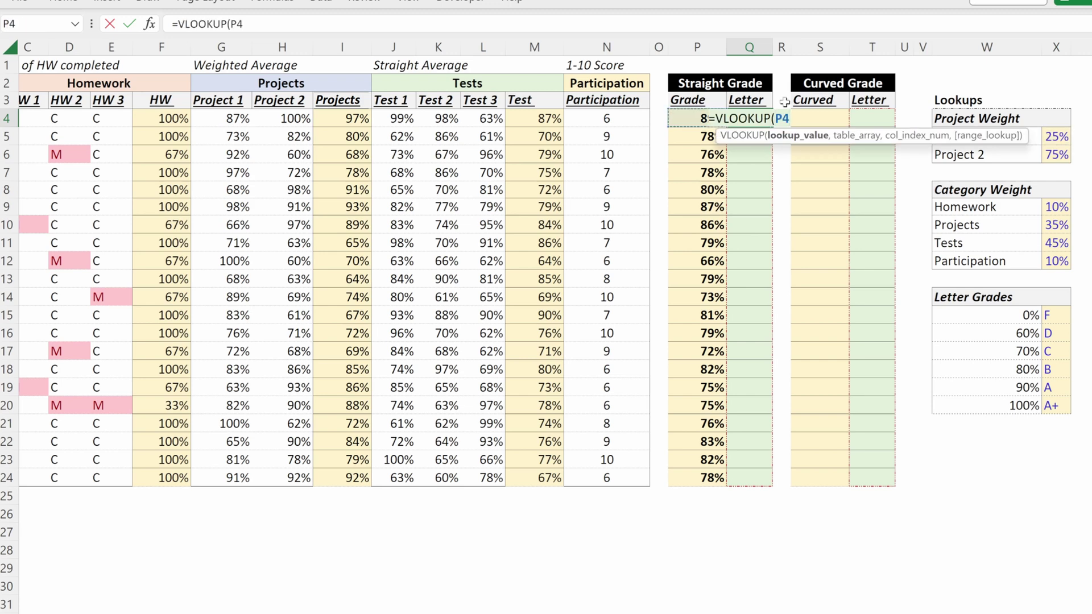
{"action": "type", "text": ","}
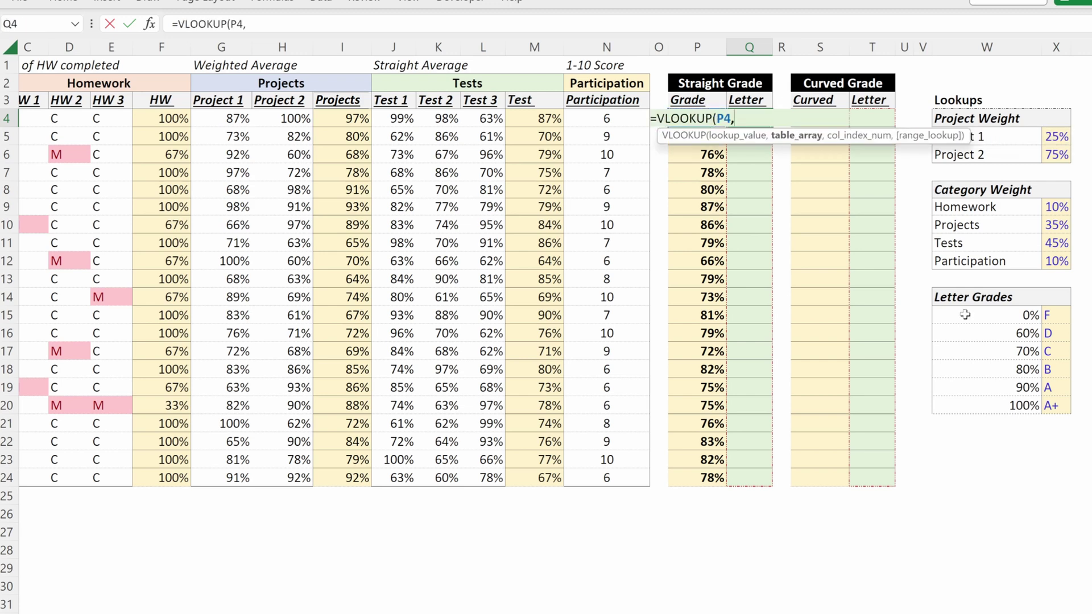
{"action": "left_click_drag", "start_coordinate": [966, 315], "coordinate": [1052, 406]}
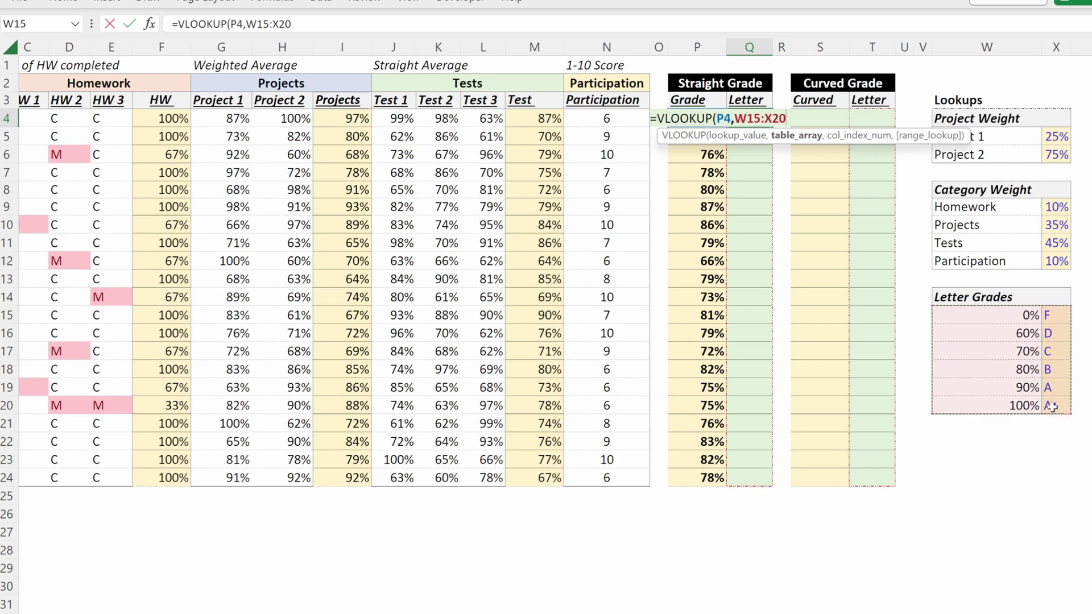
{"action": "key", "text": "F4"}
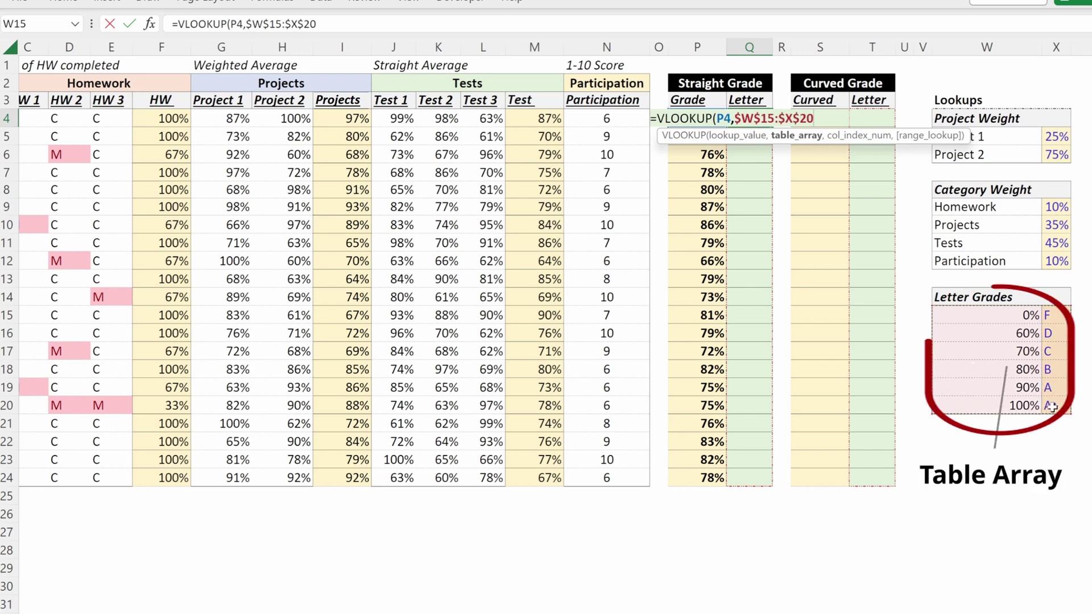
{"action": "type", "text": ","}
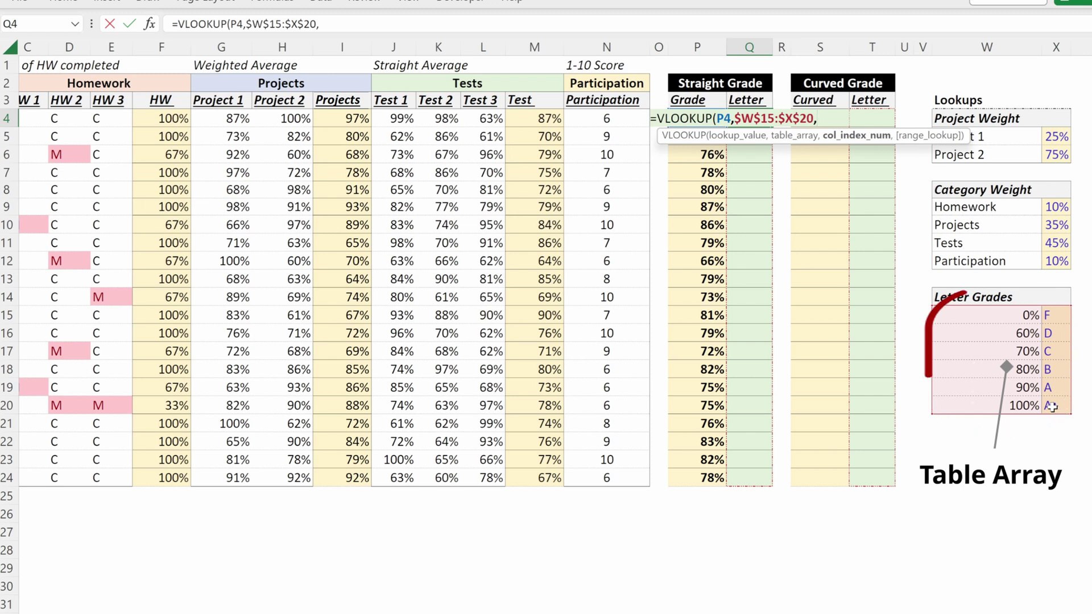
{"action": "type", "text": "2"}
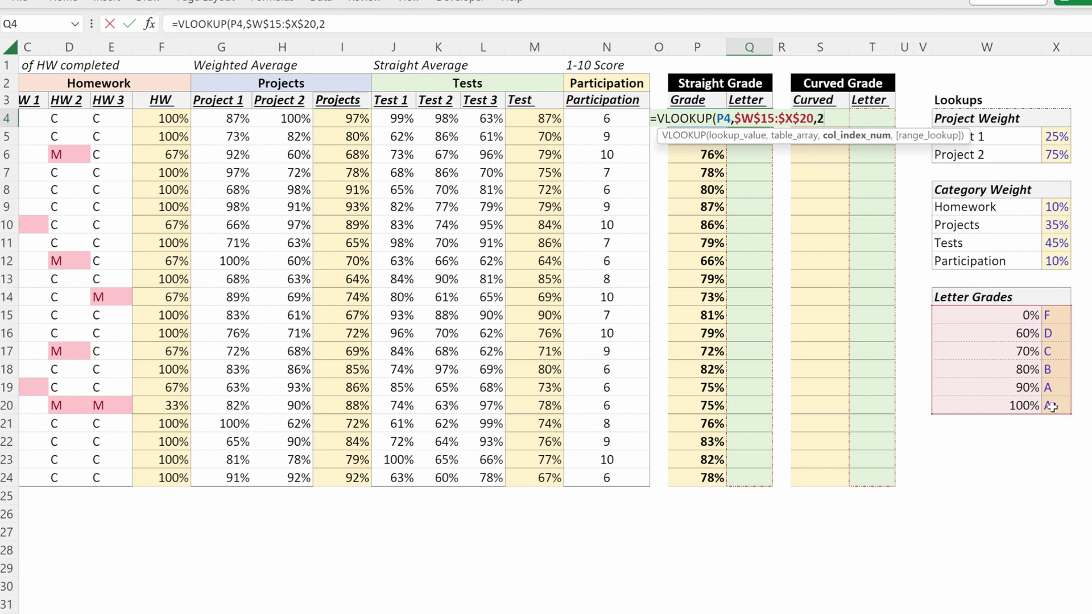
{"action": "key", "text": "ctrl+Return"}
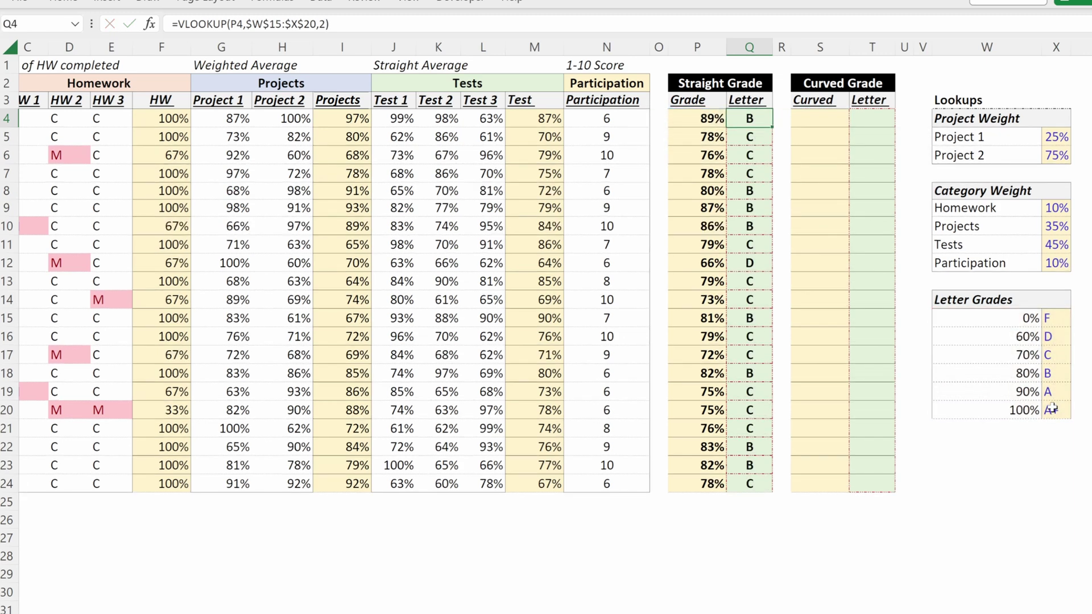
- Verify letter grades in several rows, including the 66% grade giving D
{"action": "key", "text": "shift+Left"}
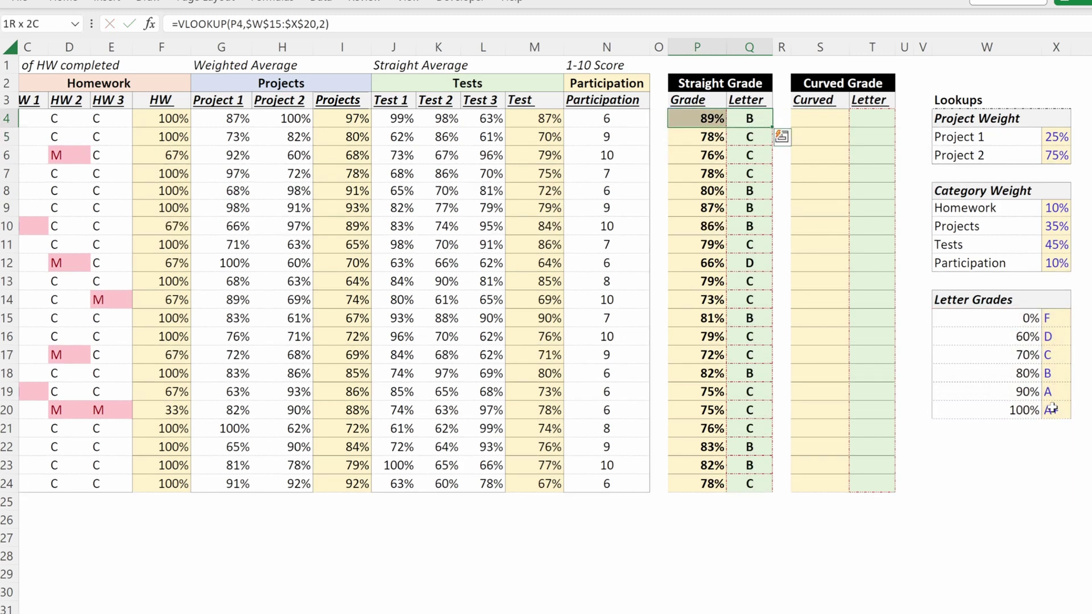
{"action": "key", "text": "Down"}
{"action": "key", "text": "shift+Left"}
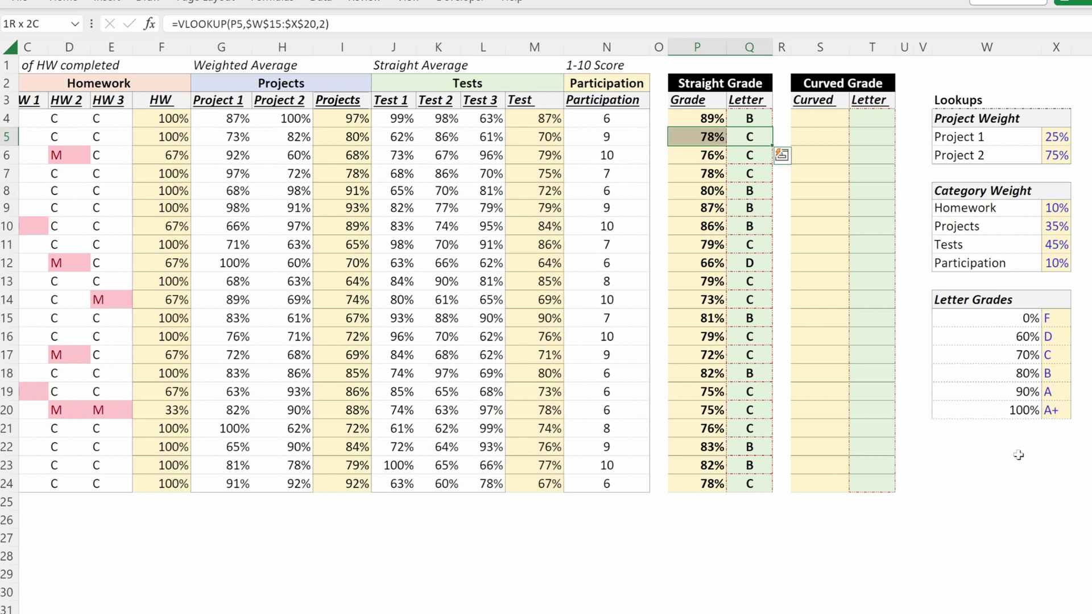
{"action": "left_click_drag", "start_coordinate": [758, 264], "coordinate": [715, 263]}
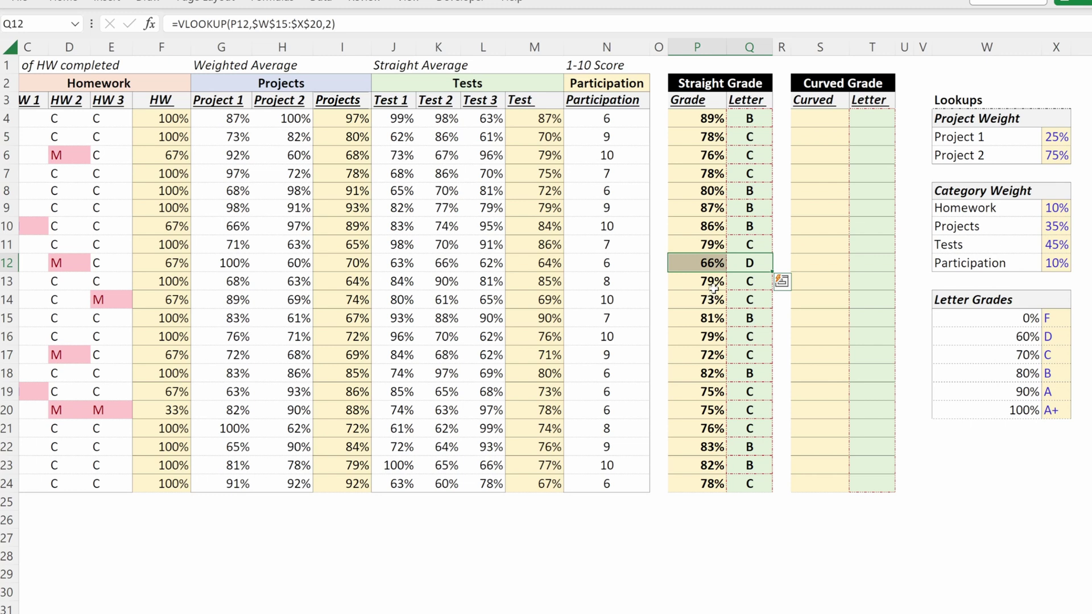
{"action": "left_click", "coordinate": [750, 207]}
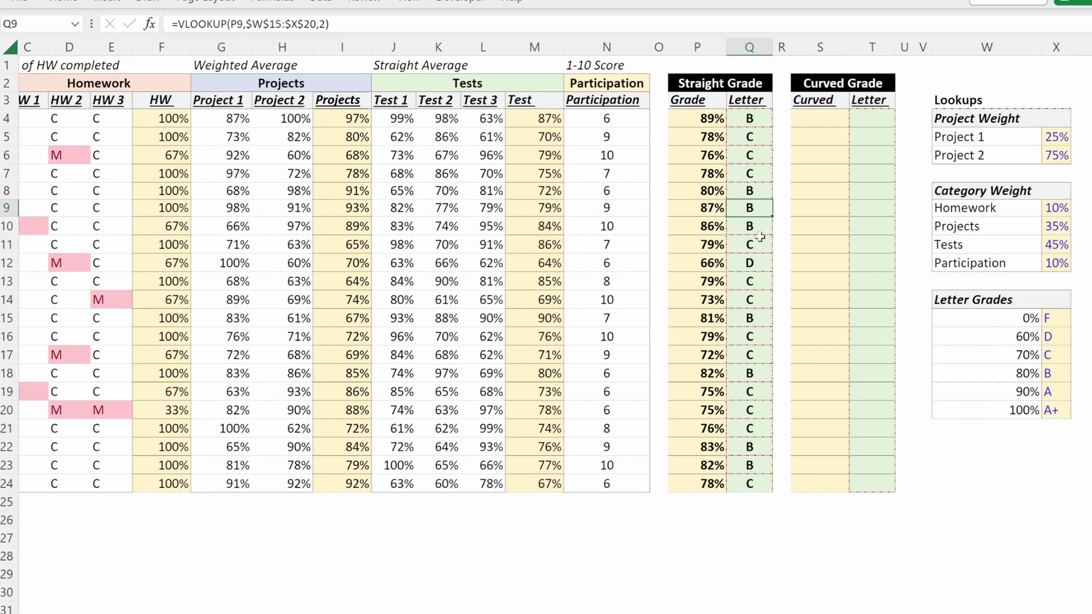
{"action": "left_click", "coordinate": [816, 119]}
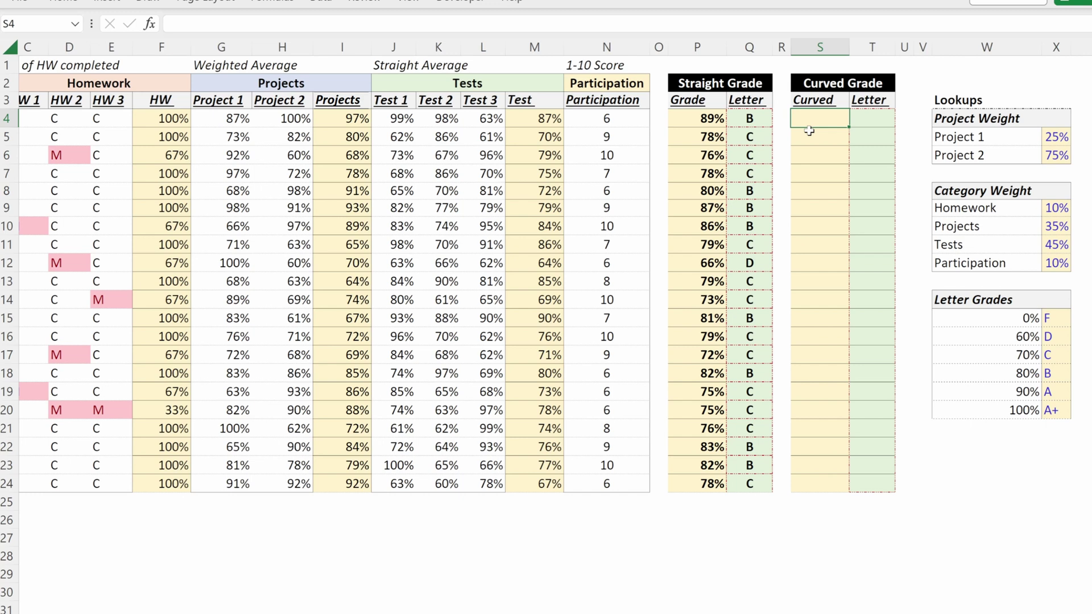
- Enter =P4+(1-MAX($P$4:$P$24)) in S4 for the whole Curved column
{"action": "type", "text": "="}
{"action": "key", "text": "Left"}
{"action": "key", "text": "Left"}
{"action": "key", "text": "Left"}
{"action": "type", "text": "+"}
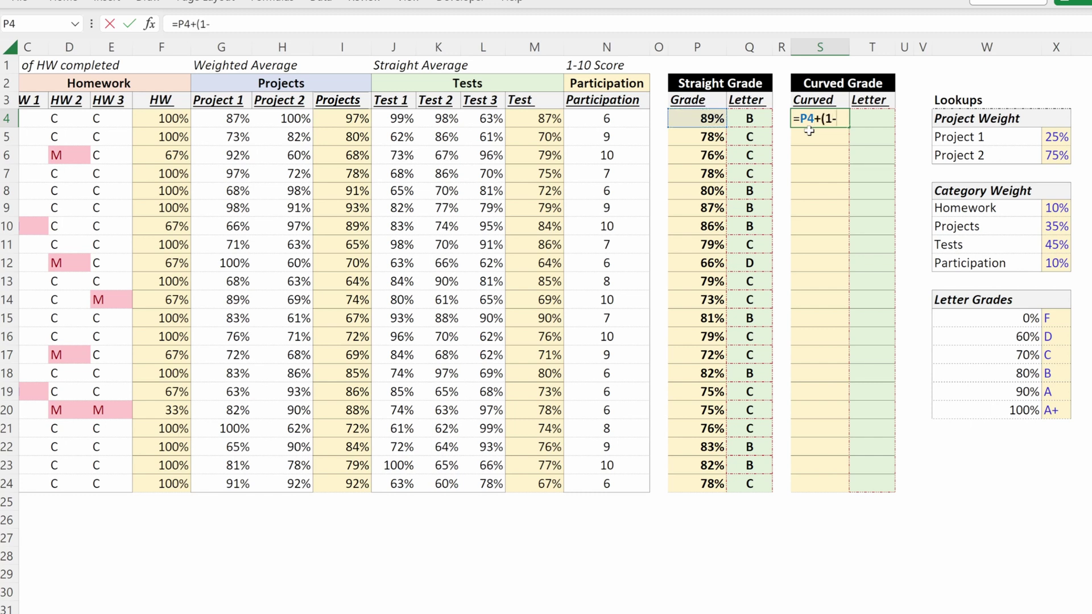
{"action": "type", "text": "(1-max"}
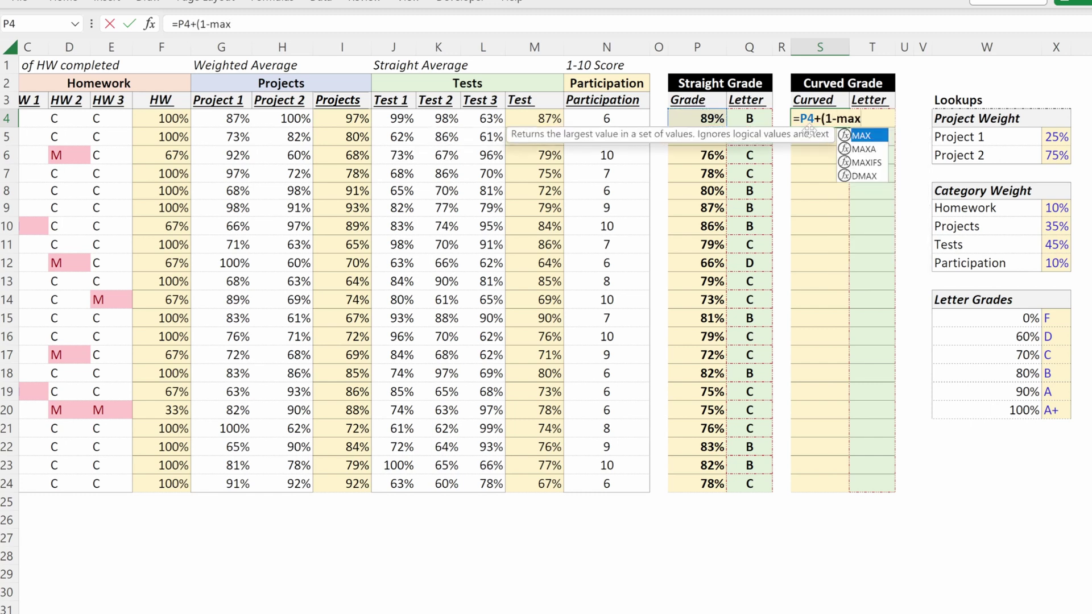
{"action": "key", "text": "Tab"}
{"action": "key", "text": "Left"}
{"action": "key", "text": "Left"}
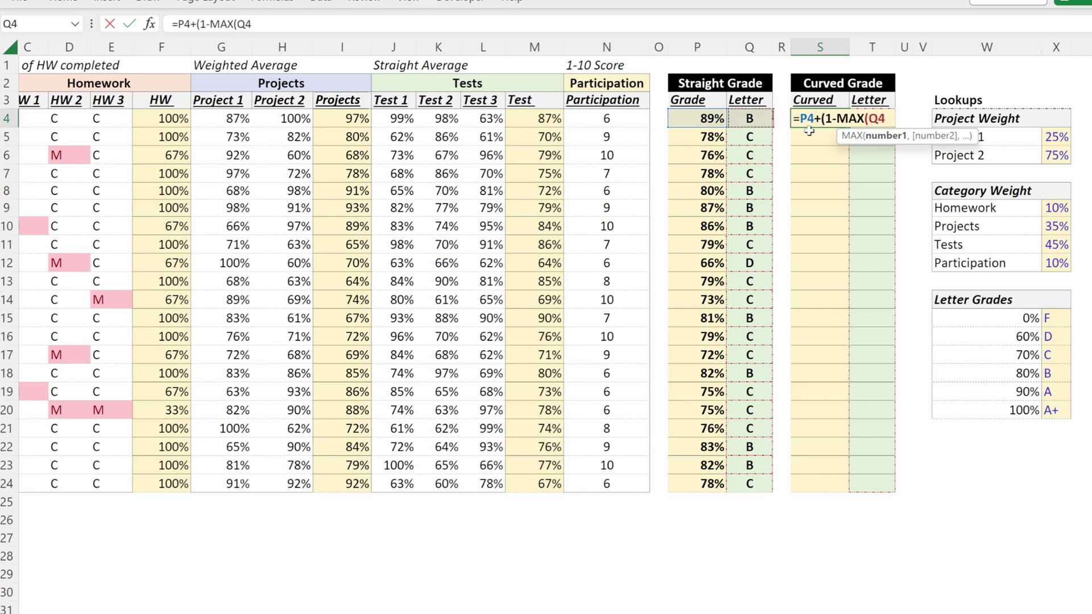
{"action": "key", "text": "Left"}
{"action": "key", "text": "ctrl+shift+Down"}
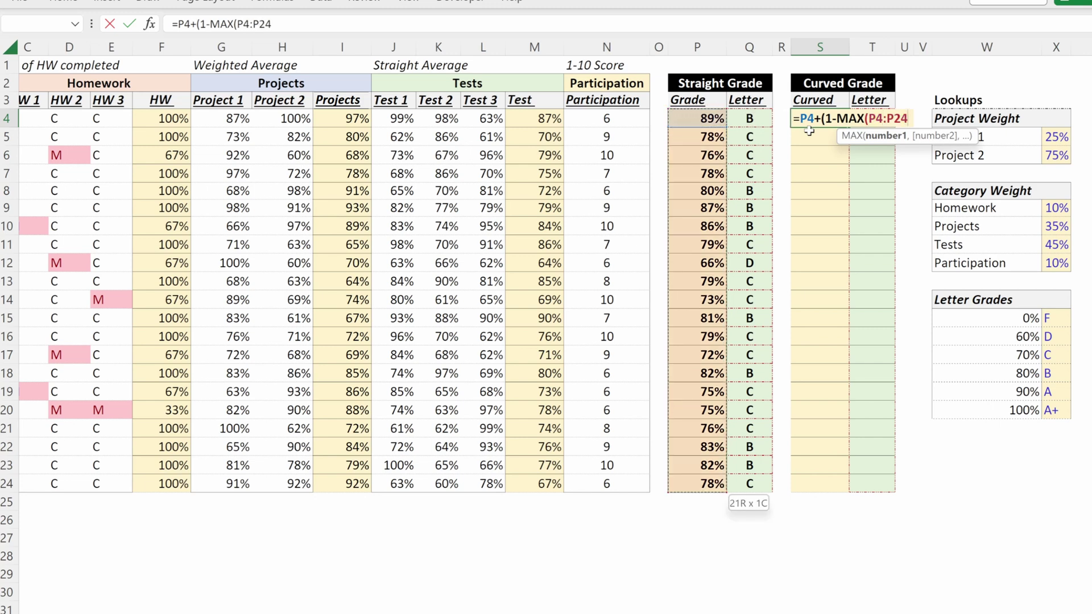
{"action": "key", "text": "F4"}
{"action": "type", "text": ")"}
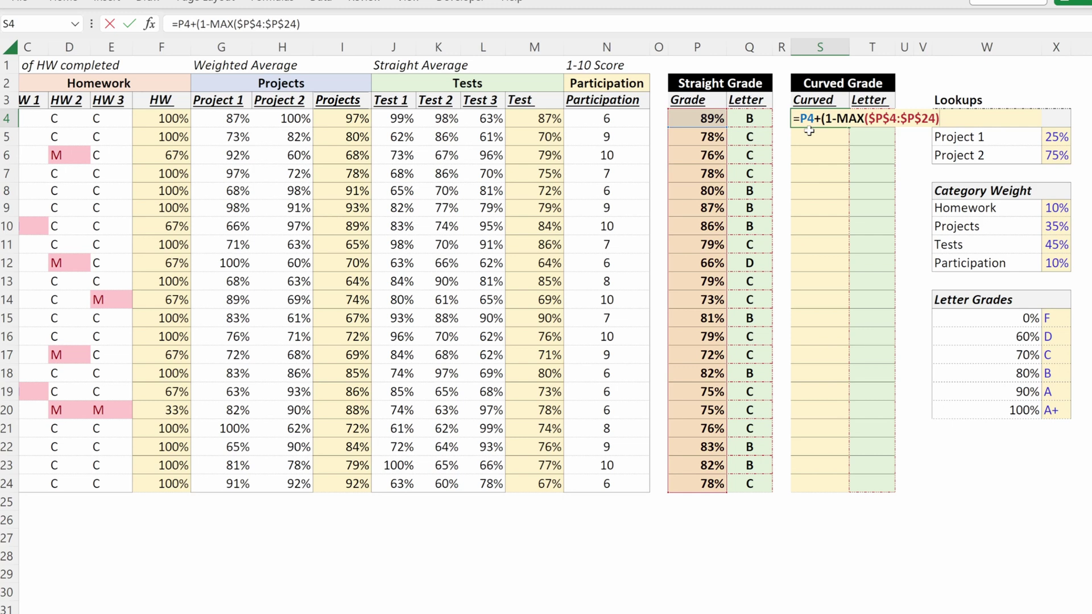
{"action": "key", "text": "ctrl+Return"}
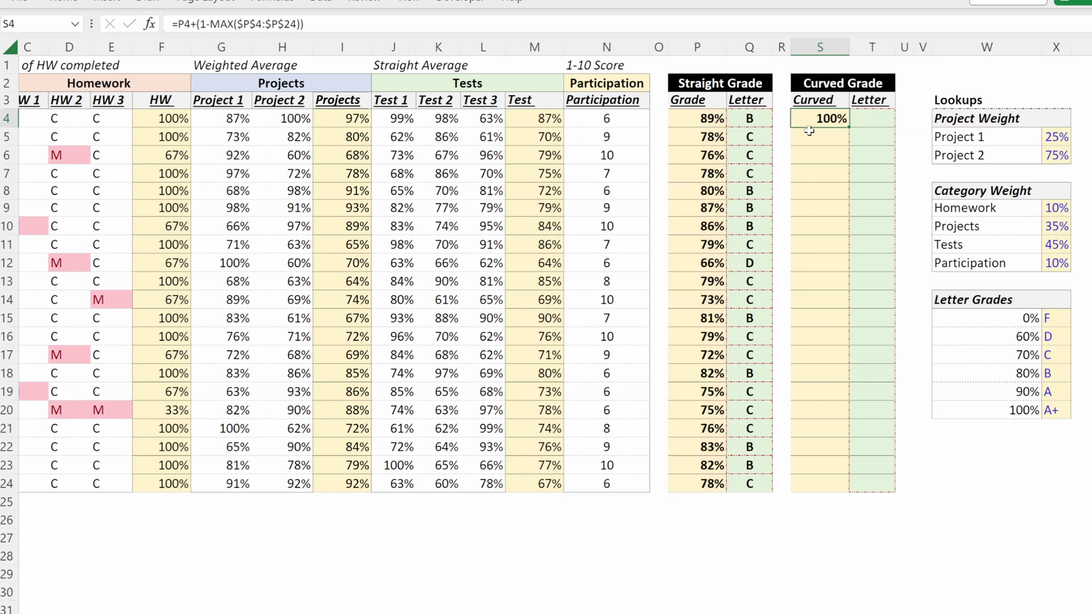
- Inspect the S4 formula and compare row 9's straight and curved grades
{"action": "key", "text": "F2"}
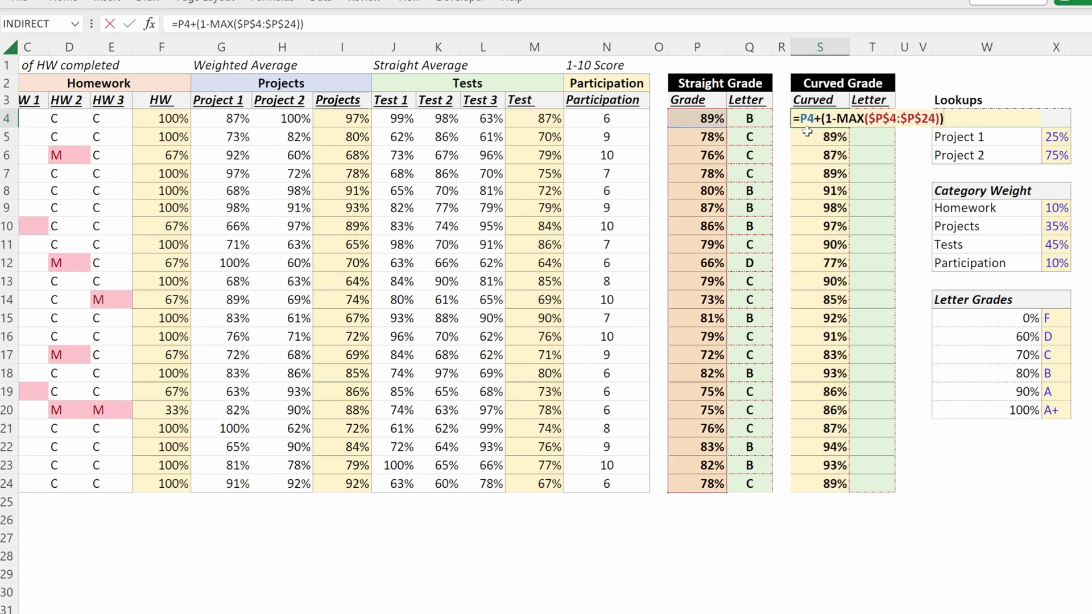
{"action": "key", "text": "Escape"}
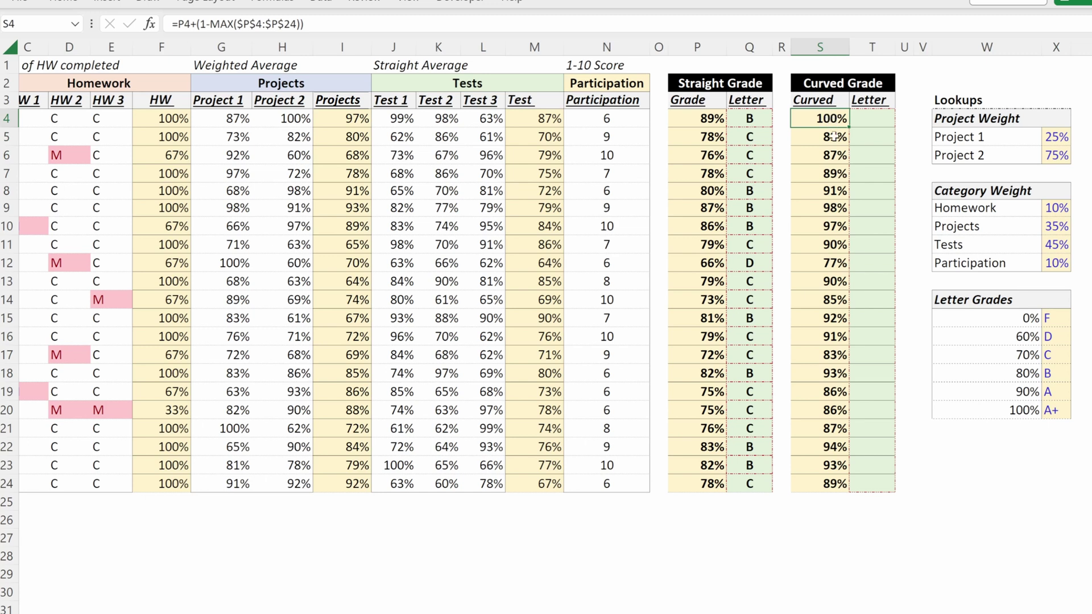
{"action": "left_click", "coordinate": [834, 140]}
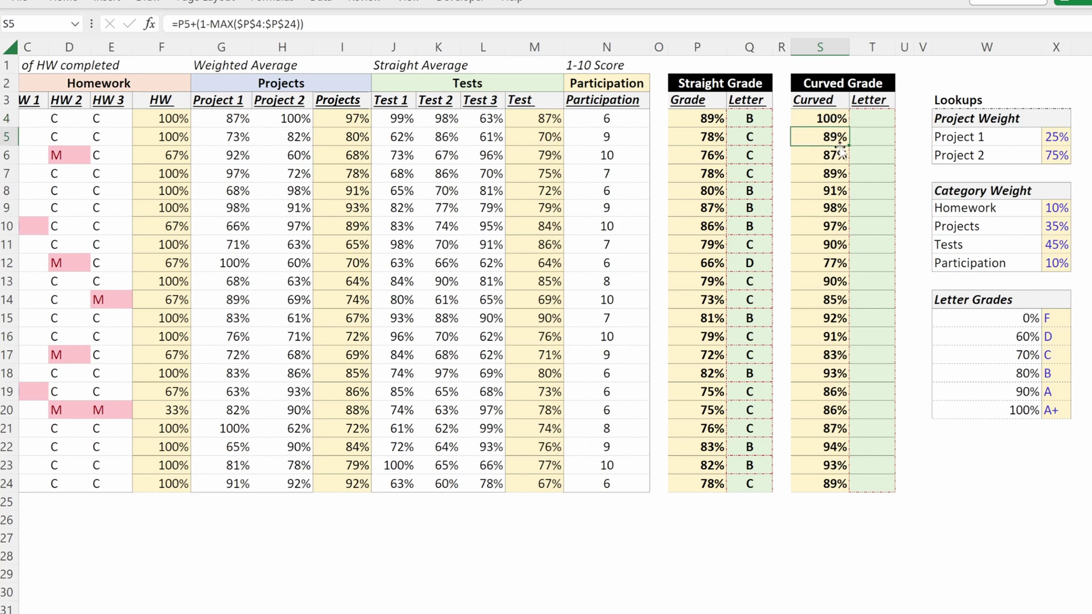
{"action": "left_click", "coordinate": [705, 212]}
{"action": "left_click_drag", "start_coordinate": [704, 212], "coordinate": [814, 208]}
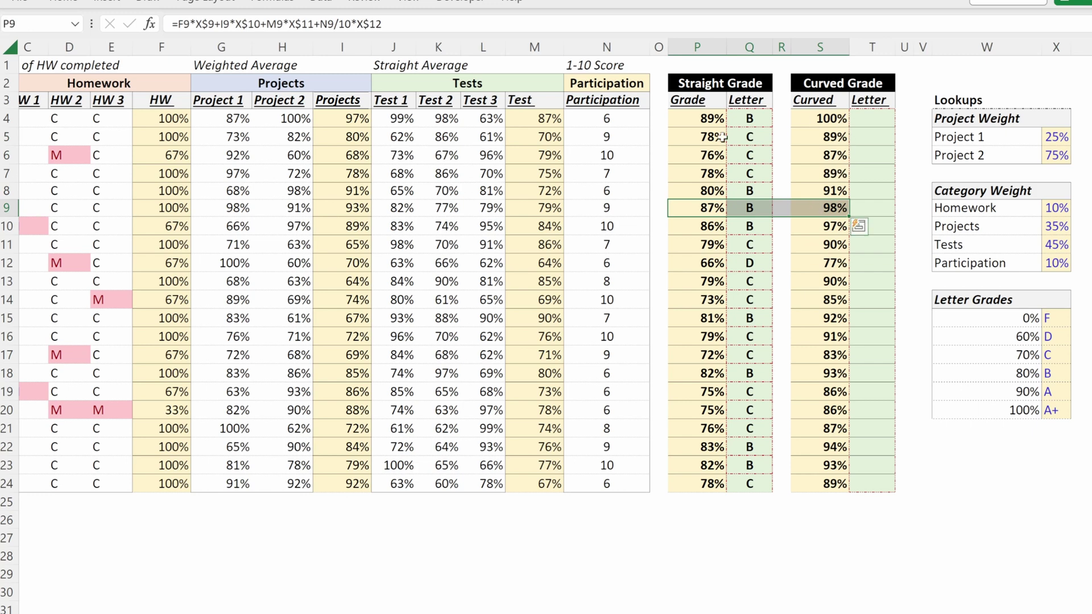
- Copy the straight Letter VLOOKUP formulas Q4:Q24 into the curved Letter column T4:T24
{"action": "left_click", "coordinate": [762, 124]}
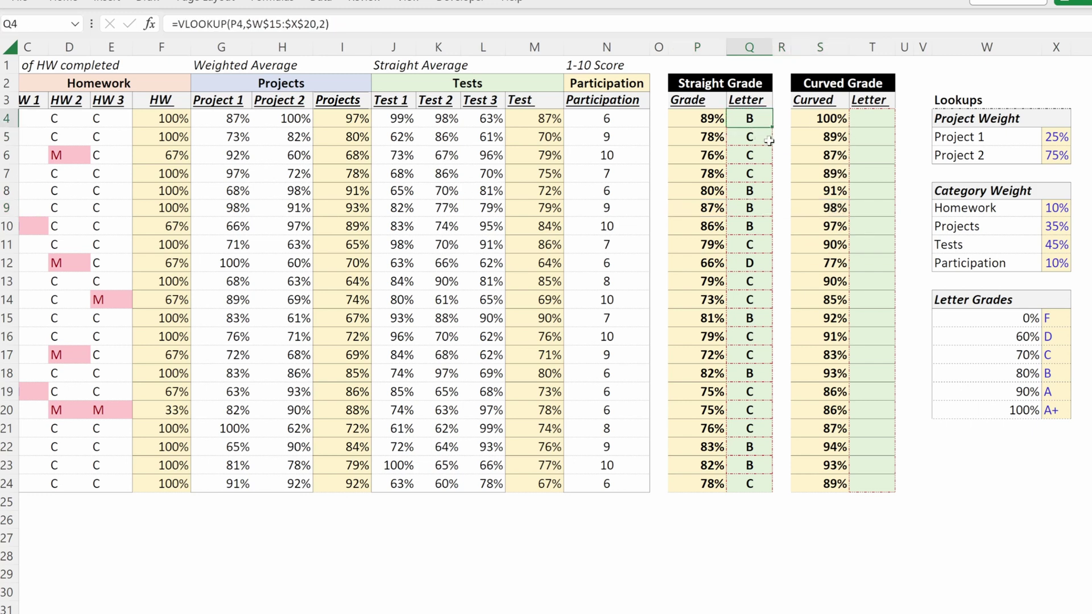
{"action": "key", "text": "ctrl+shift+Down"}
{"action": "key", "text": "ctrl+c"}
{"action": "key", "text": "Right"}
{"action": "key", "text": "Right"}
{"action": "key", "text": "Right"}
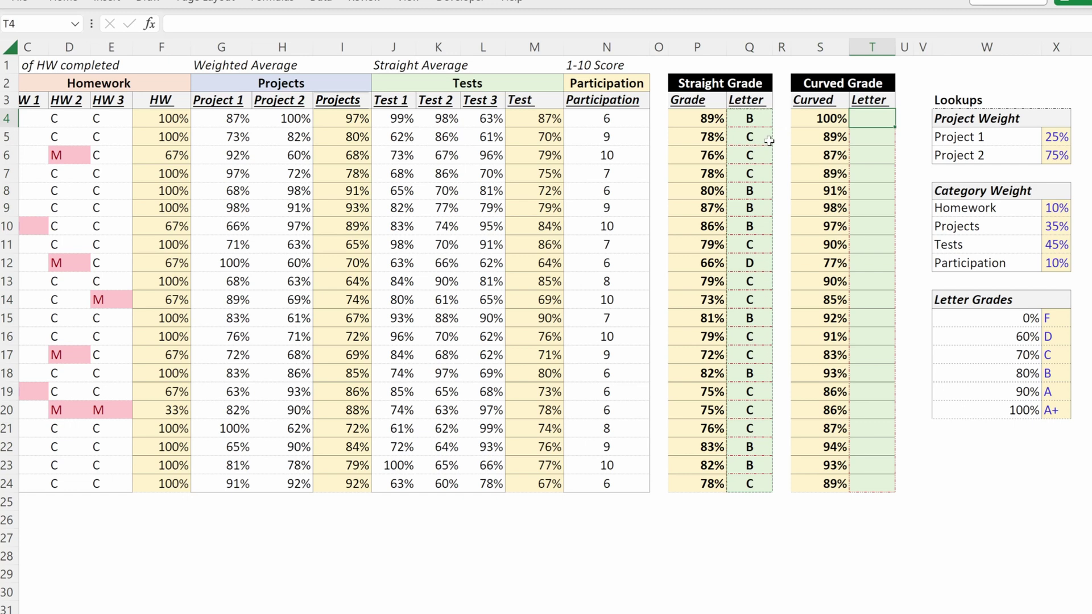
{"action": "key", "text": "ctrl+v"}
- Compare curved grades with their letters, confirming A+ for the 100% score and T4's formula
{"action": "key", "text": "shift+Left"}
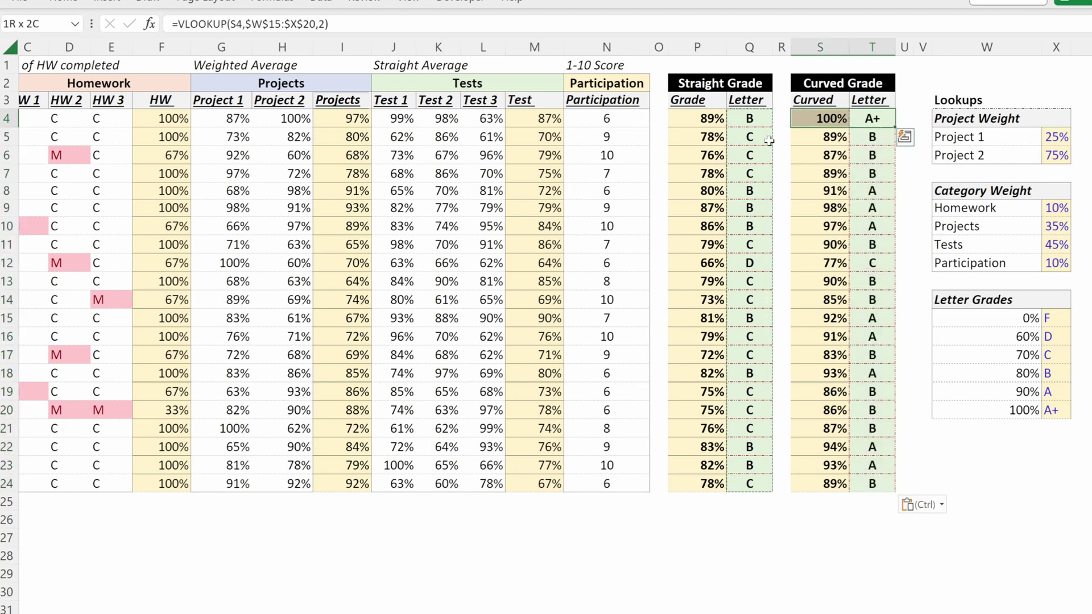
{"action": "key", "text": "Down"}
{"action": "key", "text": "Down"}
{"action": "key", "text": "Down"}
{"action": "key", "text": "Down"}
{"action": "key", "text": "shift+Down"}
{"action": "key", "text": "shift+Left"}
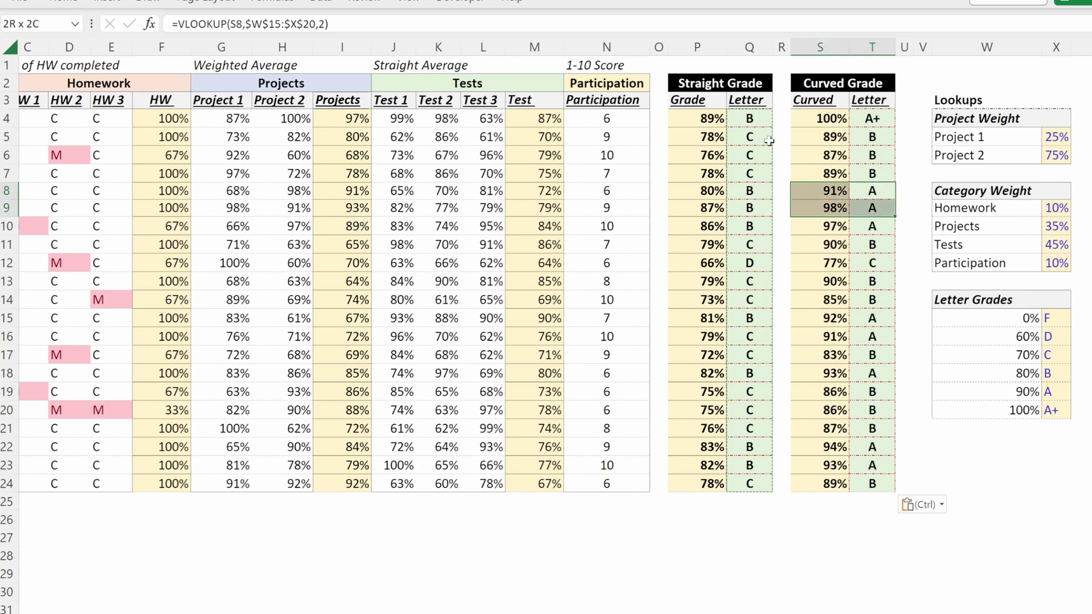
{"action": "key", "text": "shift+Down"}
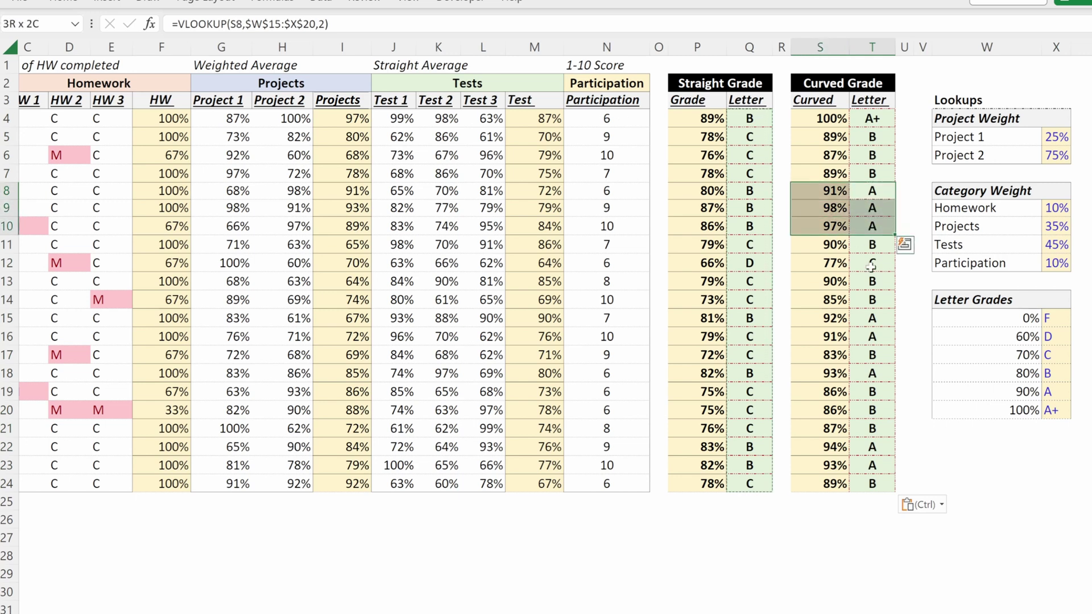
{"action": "left_click_drag", "start_coordinate": [708, 262], "coordinate": [737, 268]}
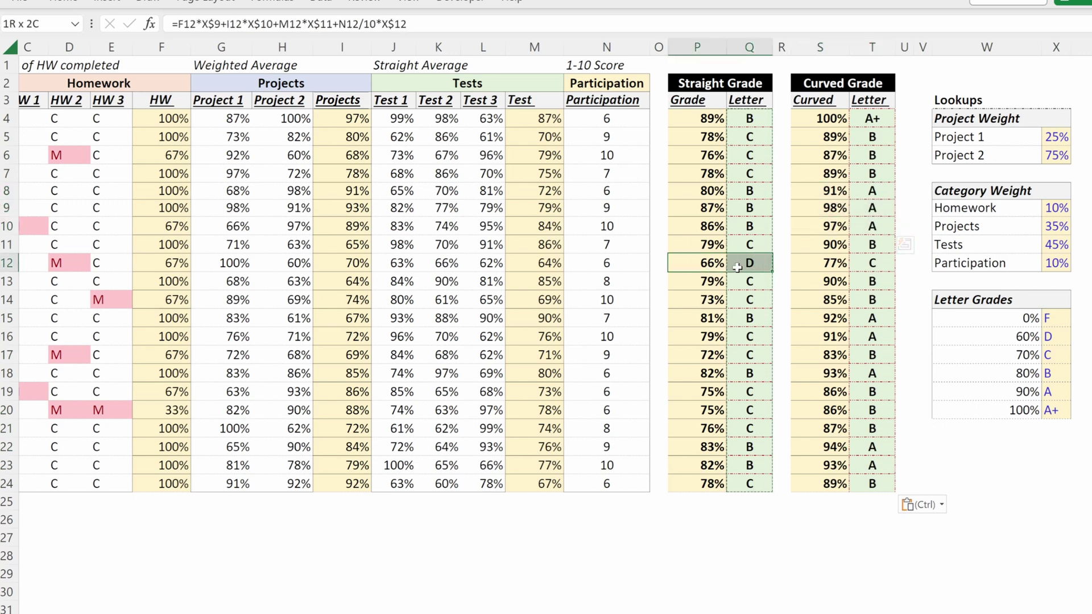
{"action": "left_click_drag", "start_coordinate": [834, 262], "coordinate": [923, 263]}
{"action": "left_click", "coordinate": [872, 119]}
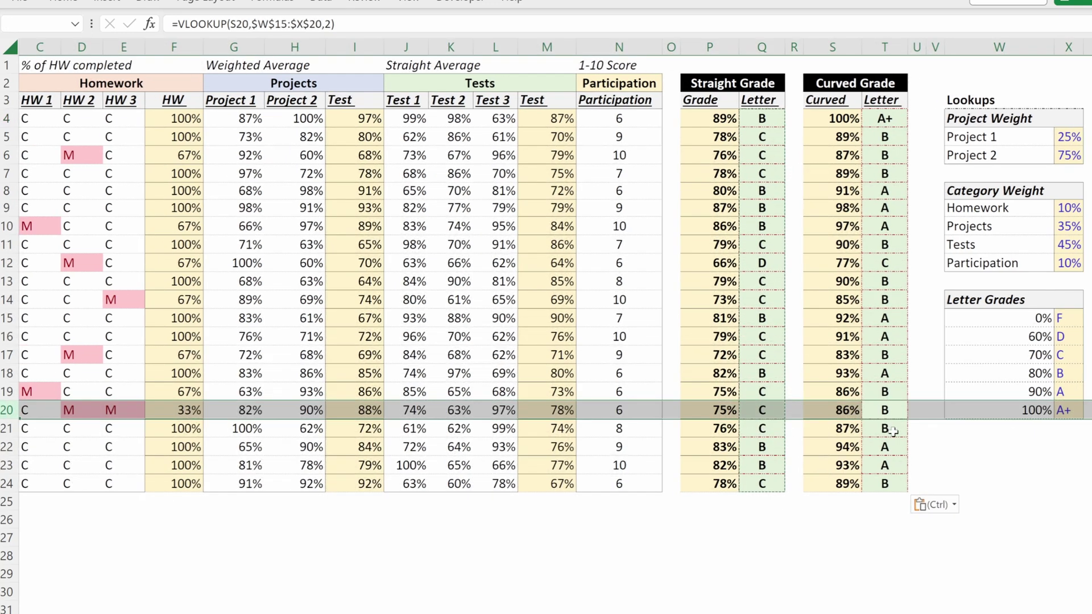
- Change row 20's HW 2 and HW 3 from M to C
{"action": "key", "text": "Left"}
{"action": "key", "text": "Left"}
{"action": "key", "text": "Left"}
{"action": "key", "text": "Left"}
{"action": "key", "text": "Left"}
{"action": "key", "text": "Left"}
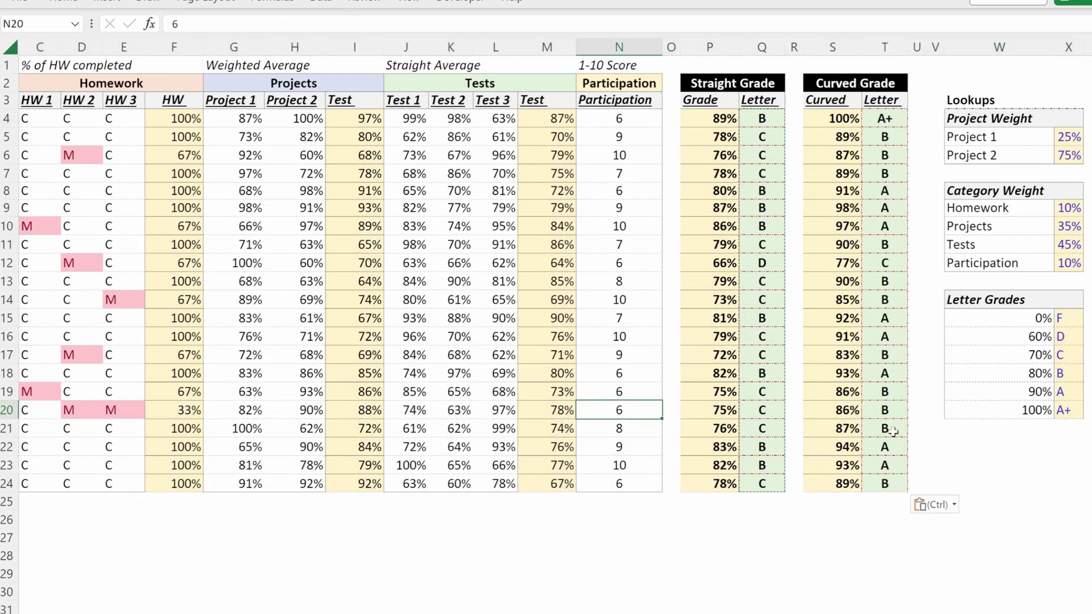
{"action": "key", "text": "Left"}
{"action": "key", "text": "Left"}
{"action": "key", "text": "Left"}
{"action": "key", "text": "Left"}
{"action": "key", "text": "Left"}
{"action": "key", "text": "Left"}
{"action": "key", "text": "Left"}
{"action": "key", "text": "Left"}
{"action": "key", "text": "Left"}
{"action": "key", "text": "Left"}
{"action": "key", "text": "Left"}
{"action": "key", "text": "Left"}
{"action": "key", "text": "Right"}
{"action": "key", "text": "Right"}
{"action": "key", "text": "Right"}
{"action": "key", "text": "Left"}
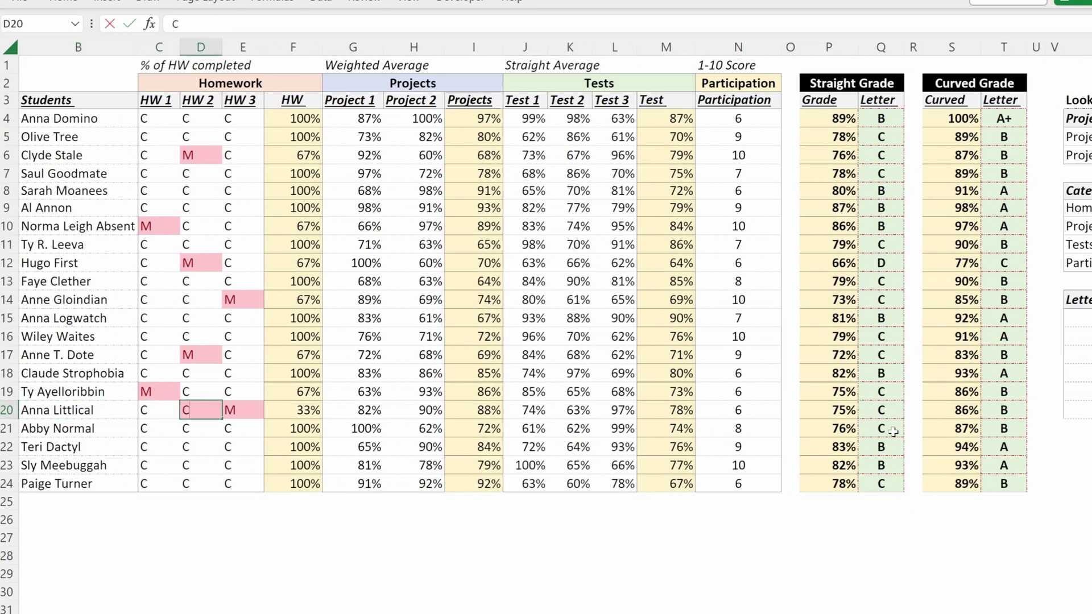
{"action": "key", "text": "Tab"}
{"action": "type", "text": "C"}
{"action": "key", "text": "Tab"}
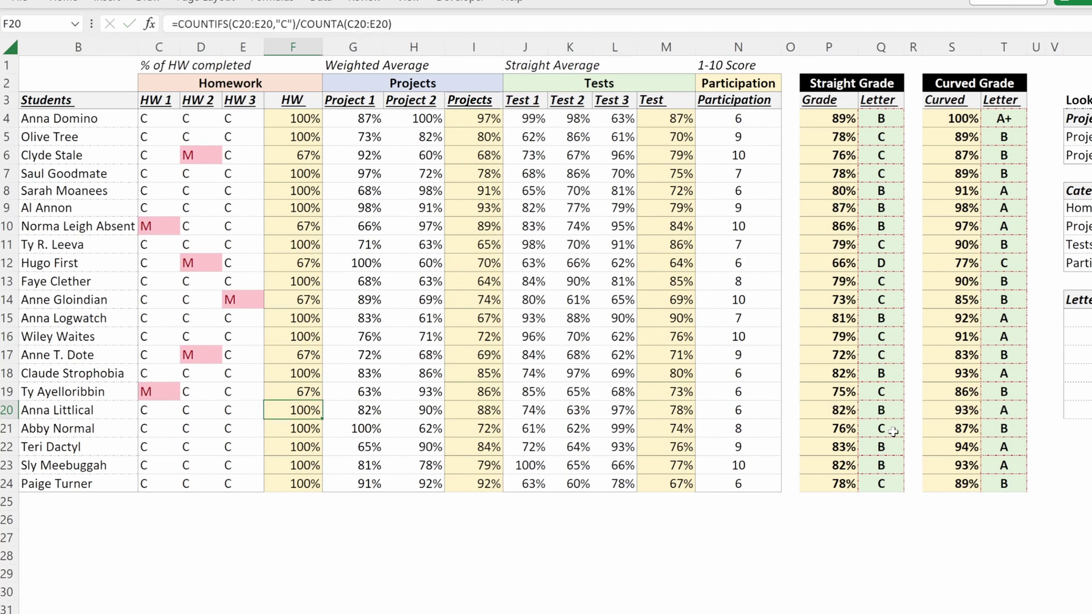
- Check row 20's updated curved grade and letter
{"action": "key", "text": "Right"}
{"action": "key", "text": "Right"}
{"action": "key", "text": "Right"}
{"action": "key", "text": "Right"}
{"action": "key", "text": "Right"}
{"action": "key", "text": "Right"}
{"action": "key", "text": "Right"}
{"action": "key", "text": "Right"}
{"action": "key", "text": "Right"}
{"action": "key", "text": "Right"}
{"action": "key", "text": "Right"}
{"action": "key", "text": "Right"}
{"action": "key", "text": "Right"}
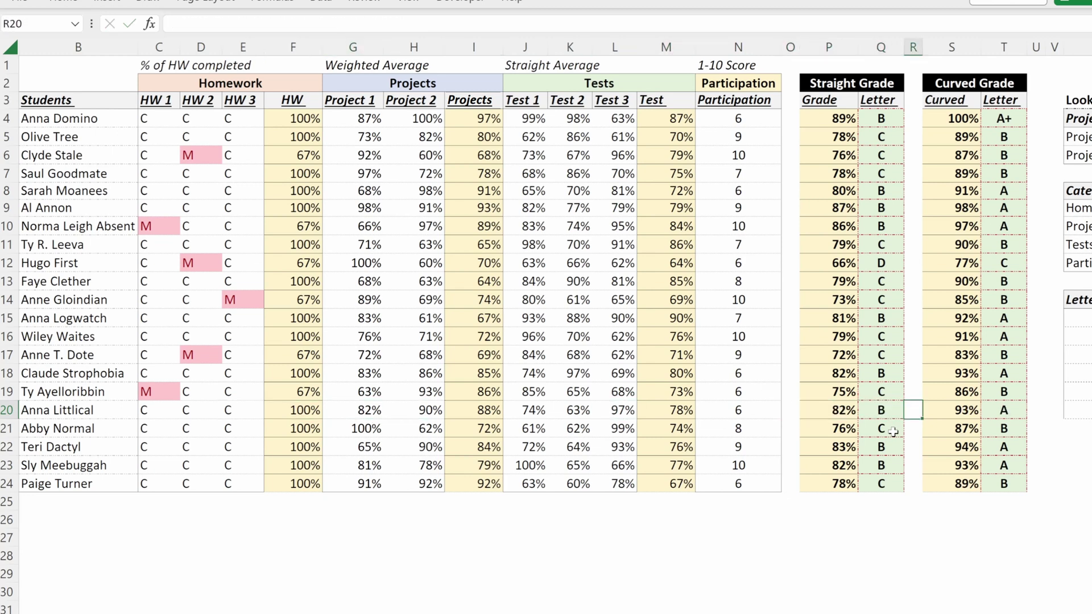
{"action": "key", "text": "shift+Right"}
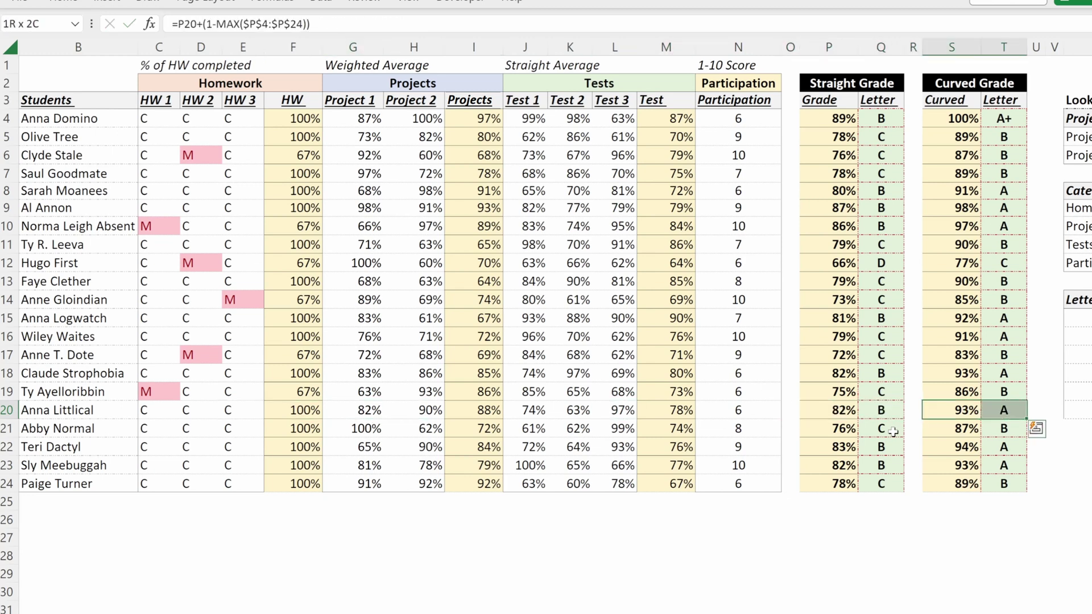
{"action": "key", "text": "Right"}
{"action": "key", "text": "ctrl+Up"}
{"action": "key", "text": "Down"}
{"action": "key", "text": "Down"}
{"action": "key", "text": "Down"}
{"action": "key", "text": "Down"}
{"action": "key", "text": "Down"}
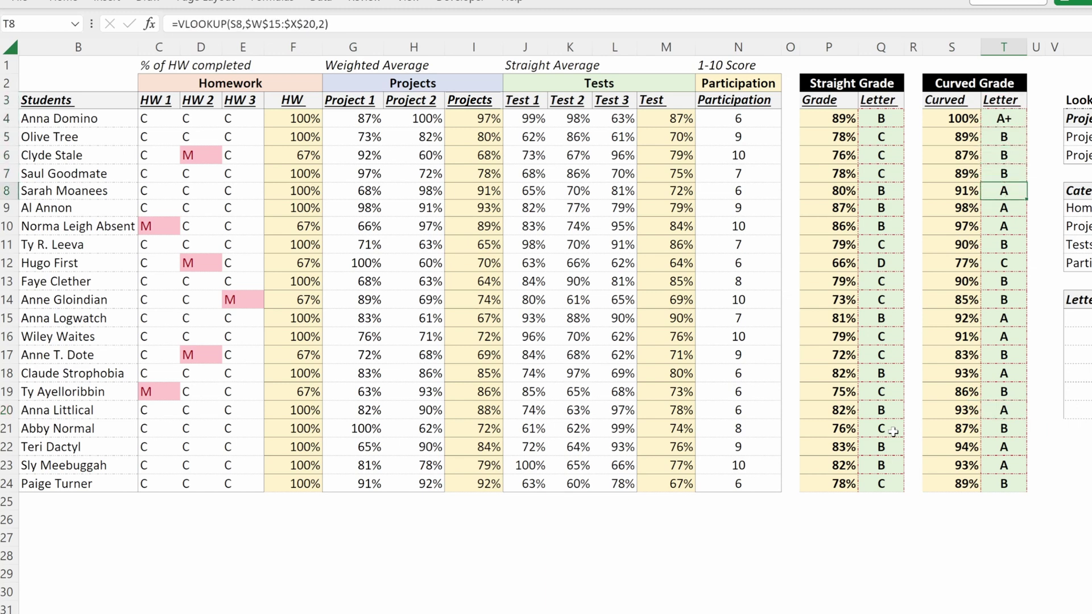
- Change row 7's participation score from 7 to 9
{"action": "key", "text": "Up"}
{"action": "key", "text": "shift+space"}
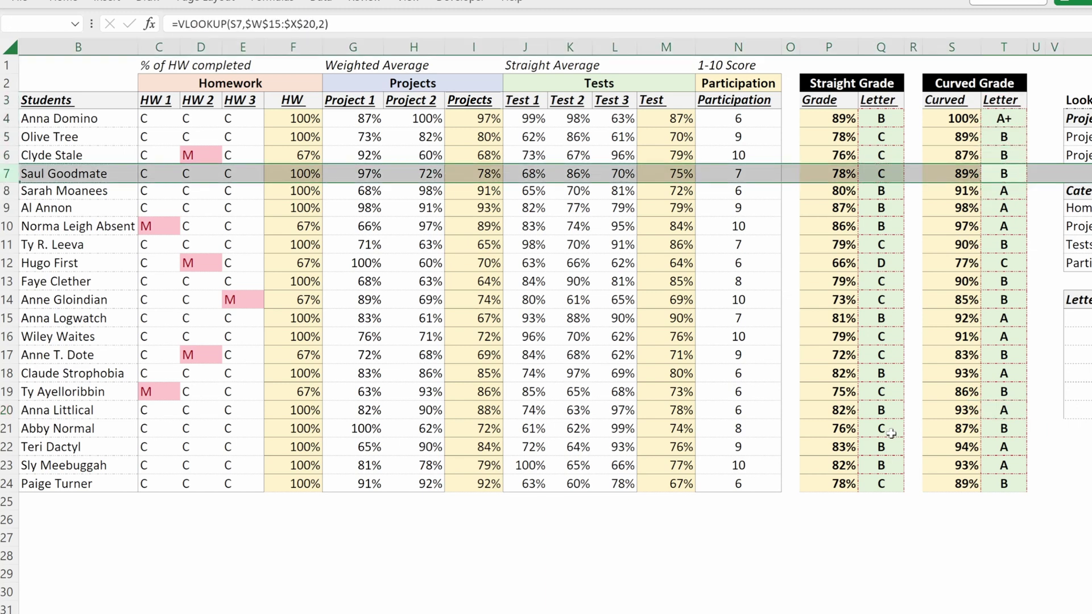
{"action": "key", "text": "Left"}
{"action": "key", "text": "Left"}
{"action": "key", "text": "Left"}
{"action": "key", "text": "Left"}
{"action": "key", "text": "Left"}
{"action": "key", "text": "Left"}
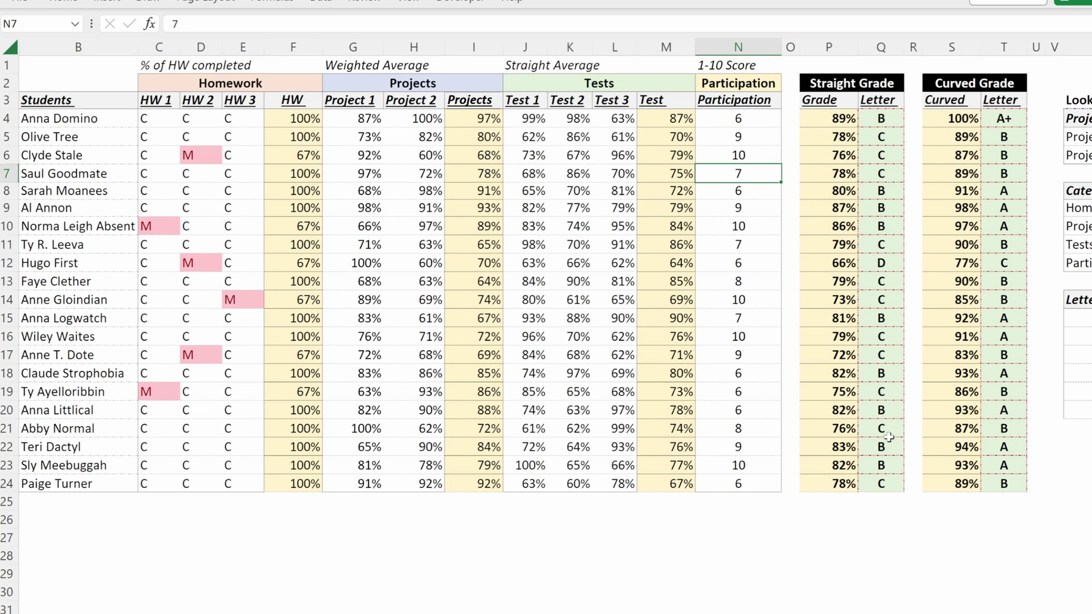
{"action": "type", "text": "9"}
{"action": "key", "text": "Return"}
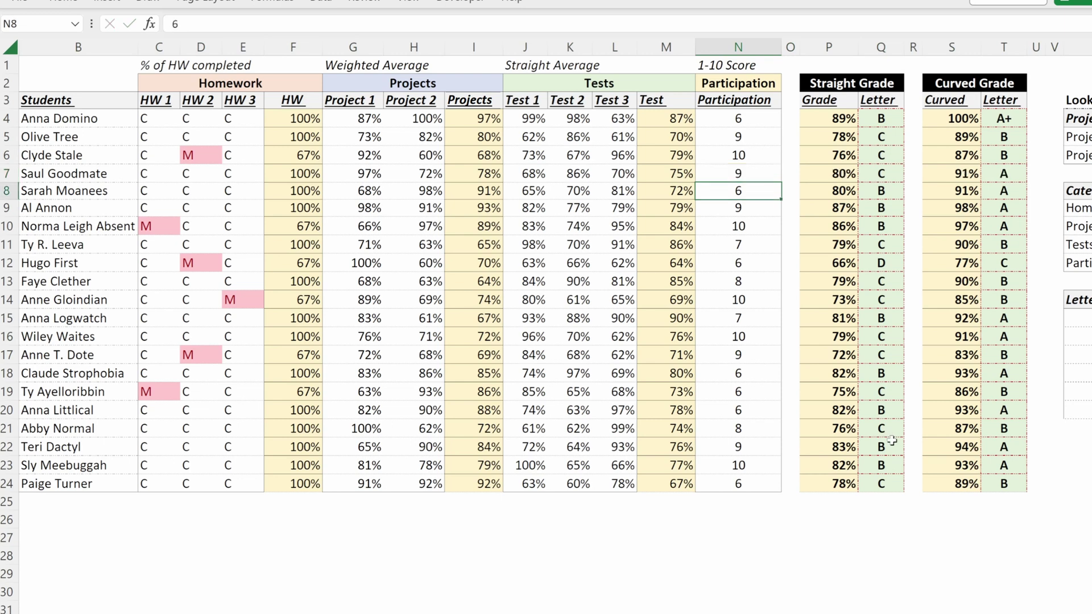
- Review the straight and curved Letter columns for the raised grades
{"action": "key", "text": "Up"}
{"action": "key", "text": "ctrl+Up"}
{"action": "key", "text": "Down"}
{"action": "key", "text": "Down"}
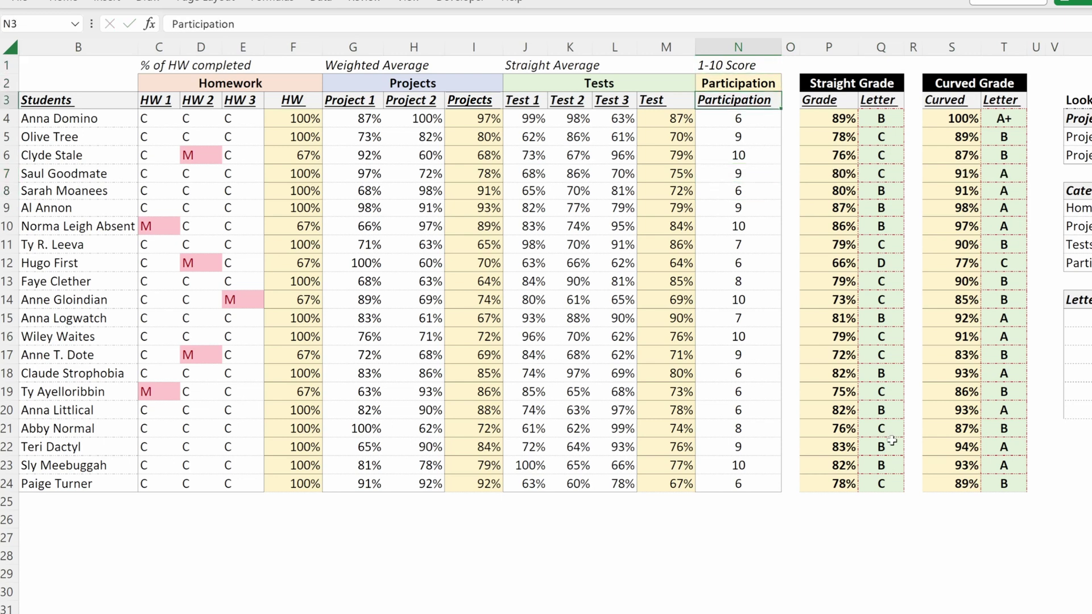
{"action": "key", "text": "Down"}
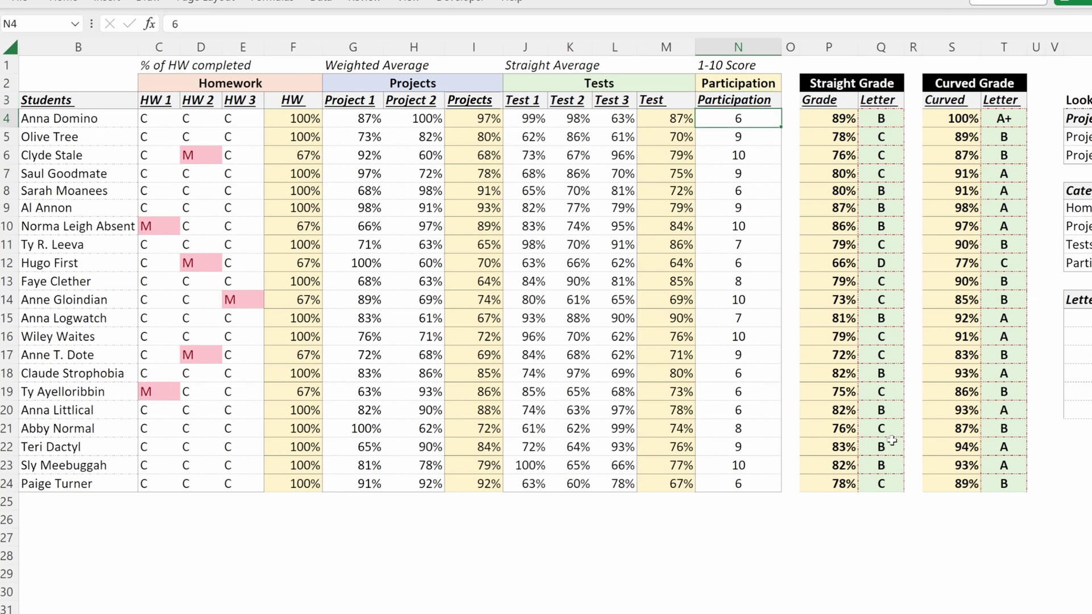
{"action": "key", "text": "Right"}
{"action": "key", "text": "Right"}
{"action": "key", "text": "Right"}
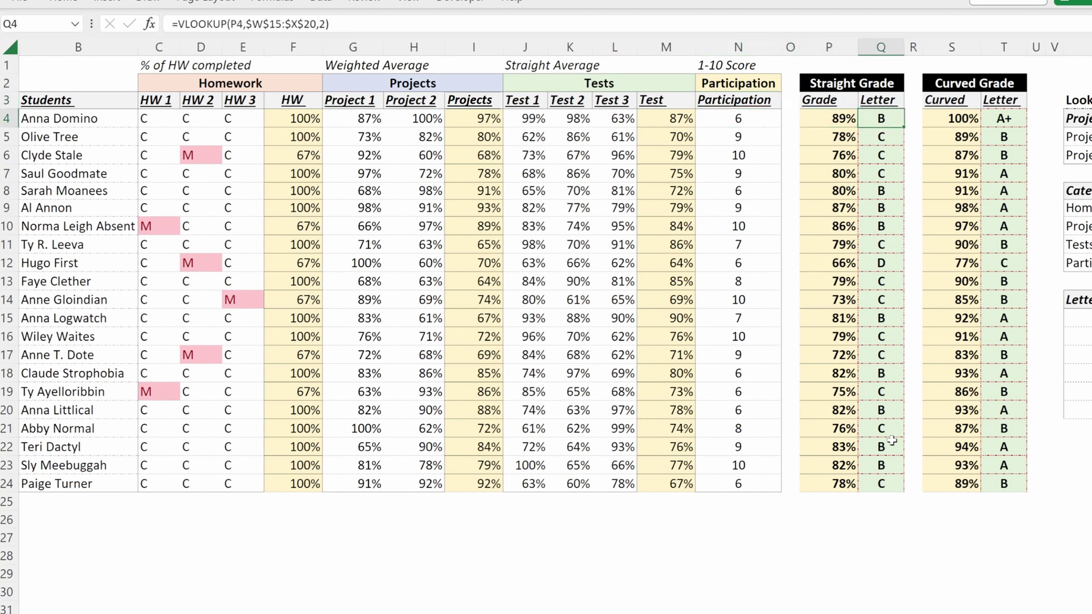
{"action": "key", "text": "ctrl+shift+Down"}
{"action": "key", "text": "Right"}
{"action": "key", "text": "Right"}
{"action": "key", "text": "Right"}
{"action": "key", "text": "ctrl+shift+Down"}
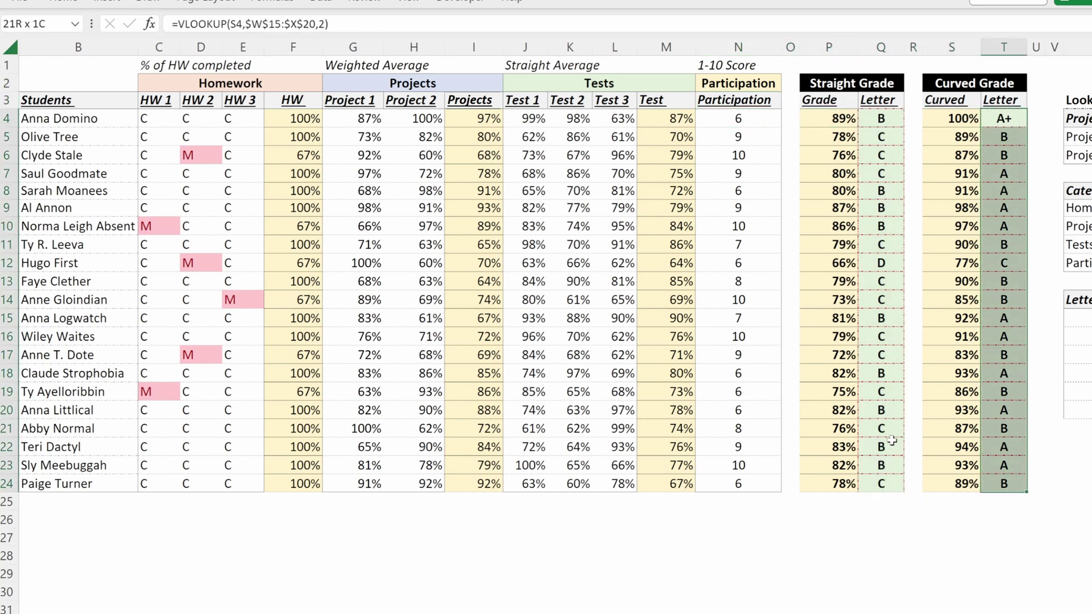